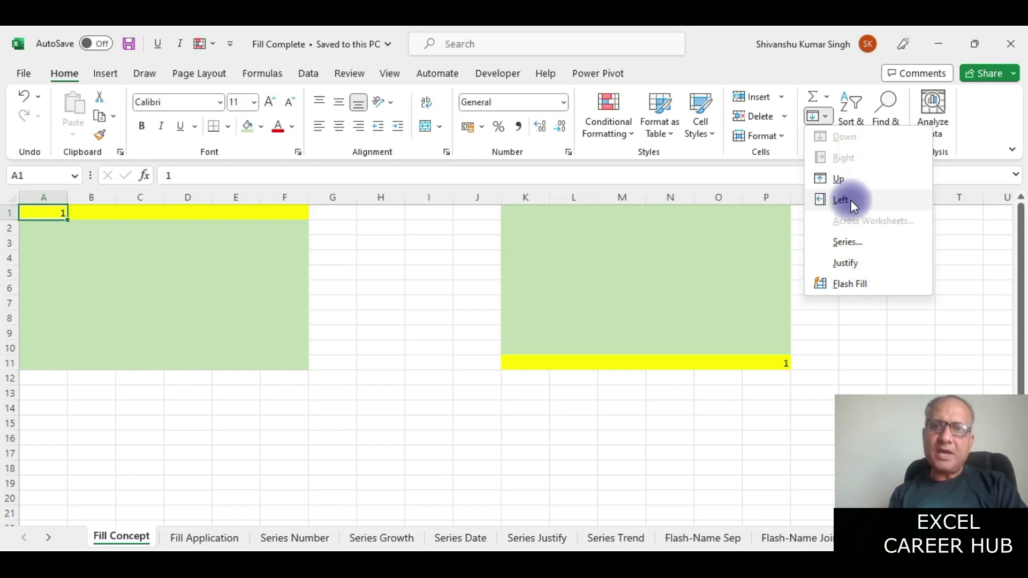
# Step: Try filling the value in A1 rightward across A1:F1, and undo the fill
pyautogui.click(448, 272)
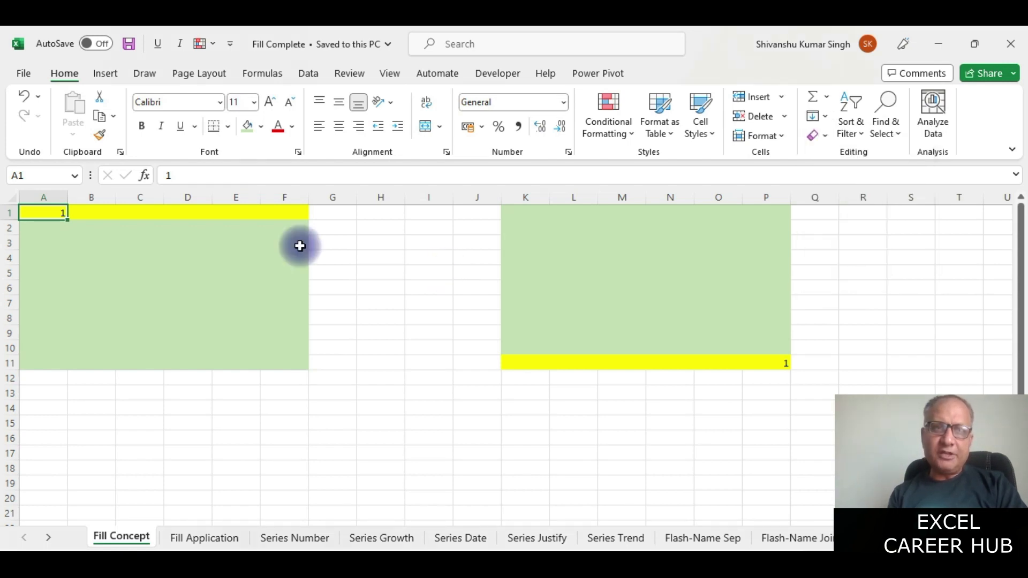
pyautogui.moveTo(44, 213); pyautogui.dragTo(292, 213)
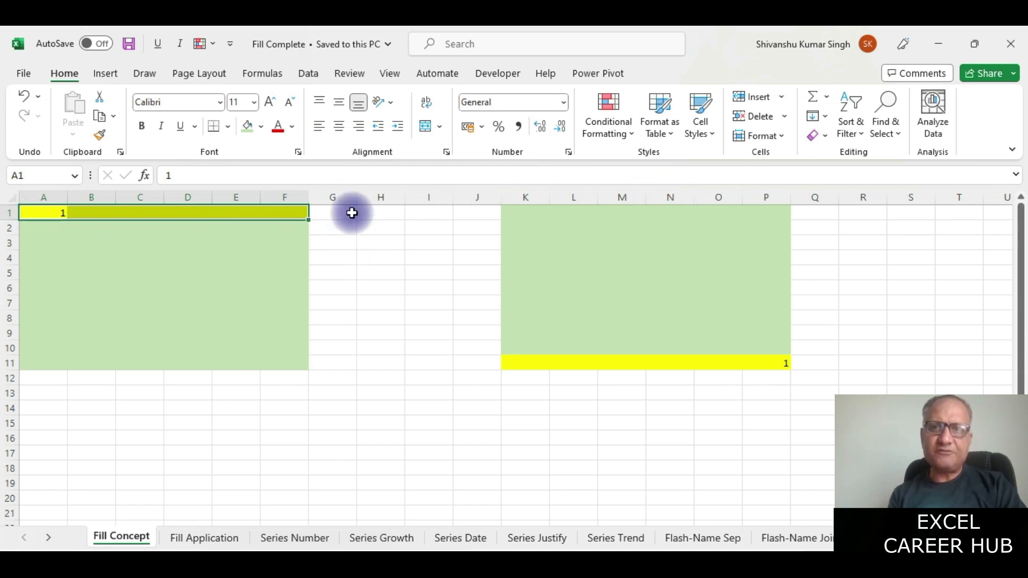
pyautogui.click(827, 117)
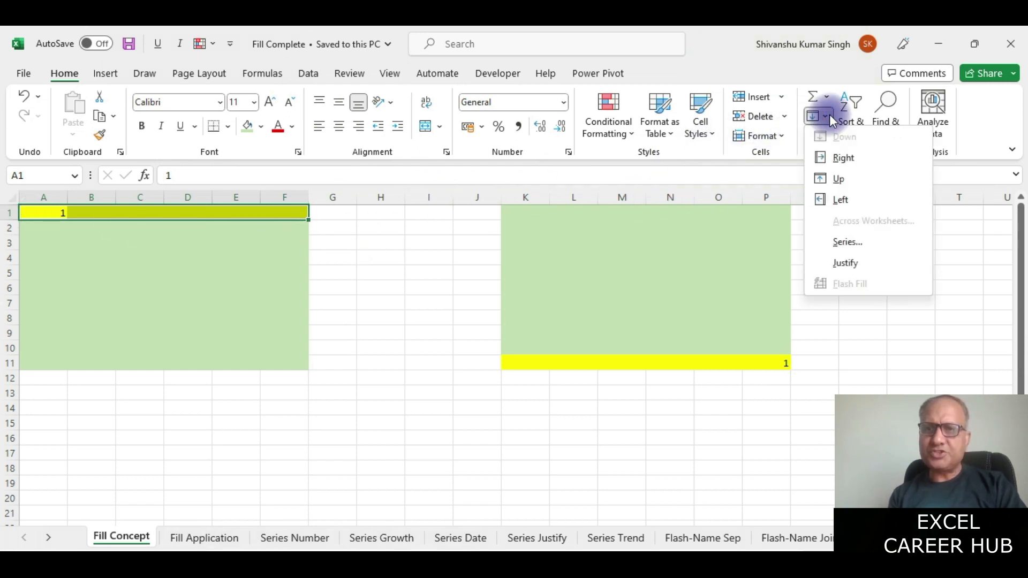
pyautogui.click(830, 160)
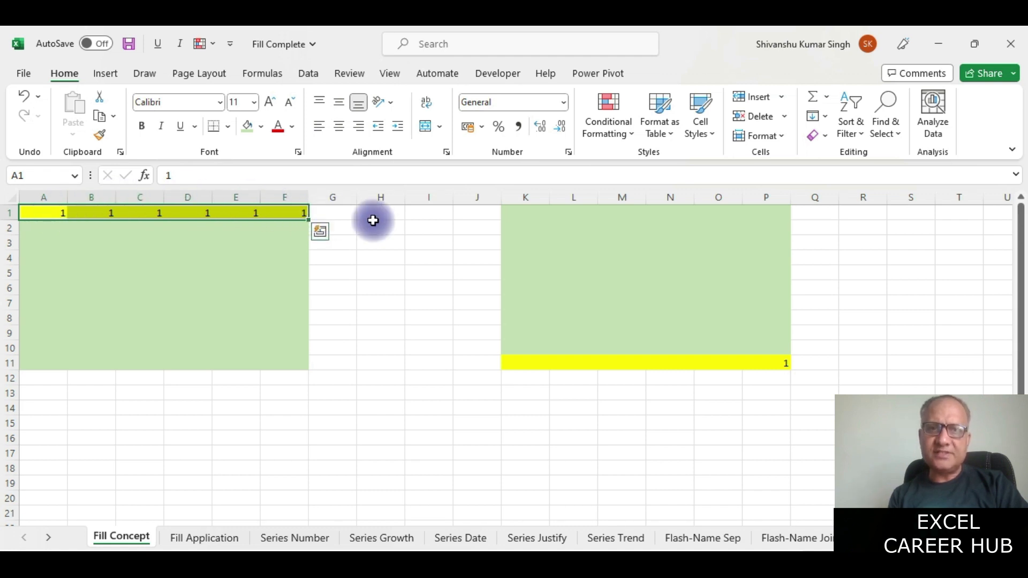
pyautogui.hotkey('ctrl', 'z')
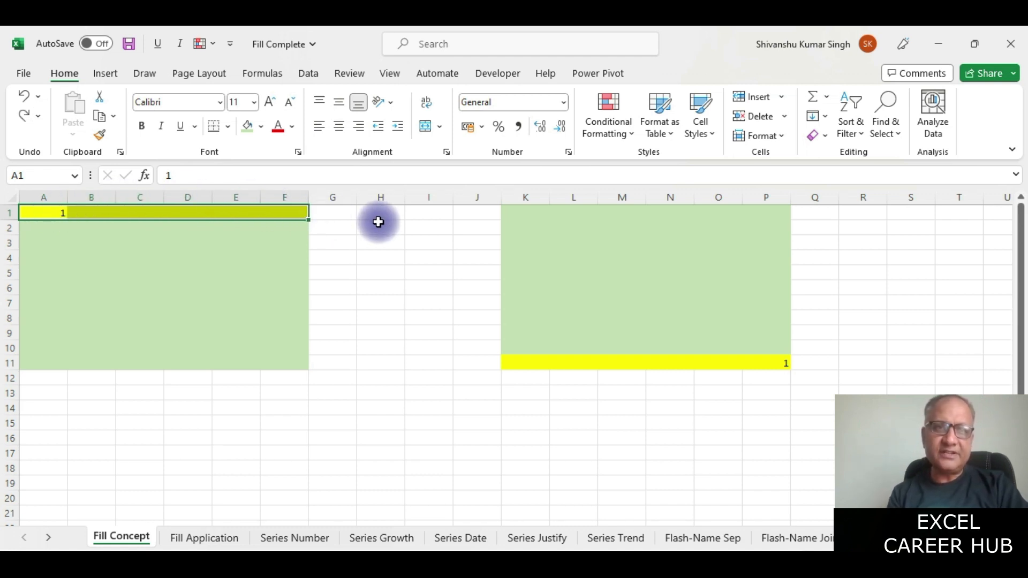
# Step: Enter the note "Ctrl R" in H1 and fill the value in A1 right across A1:F1
pyautogui.moveTo(39, 212); pyautogui.dragTo(287, 215)
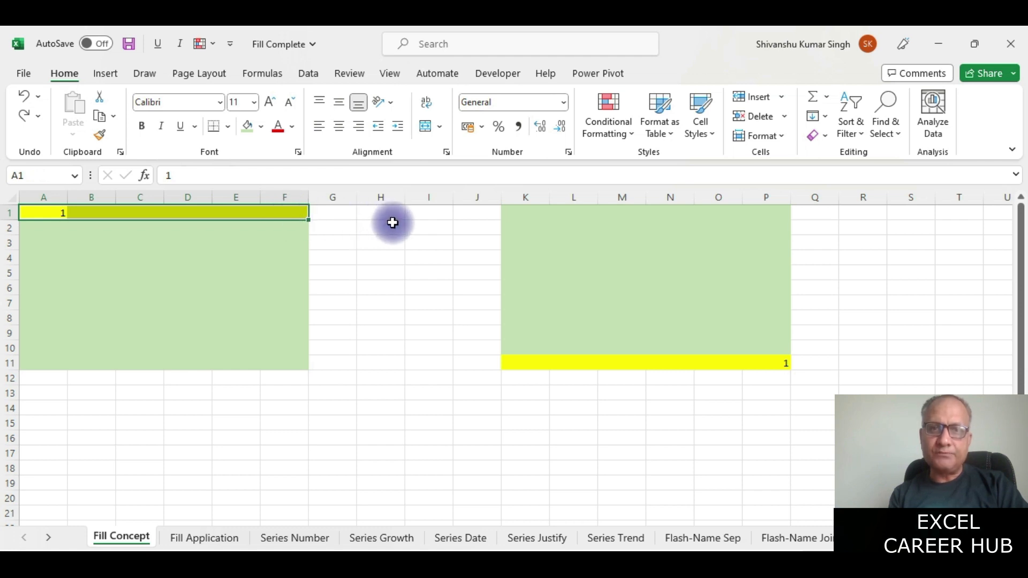
pyautogui.click(388, 215)
pyautogui.write('Ctrl R')
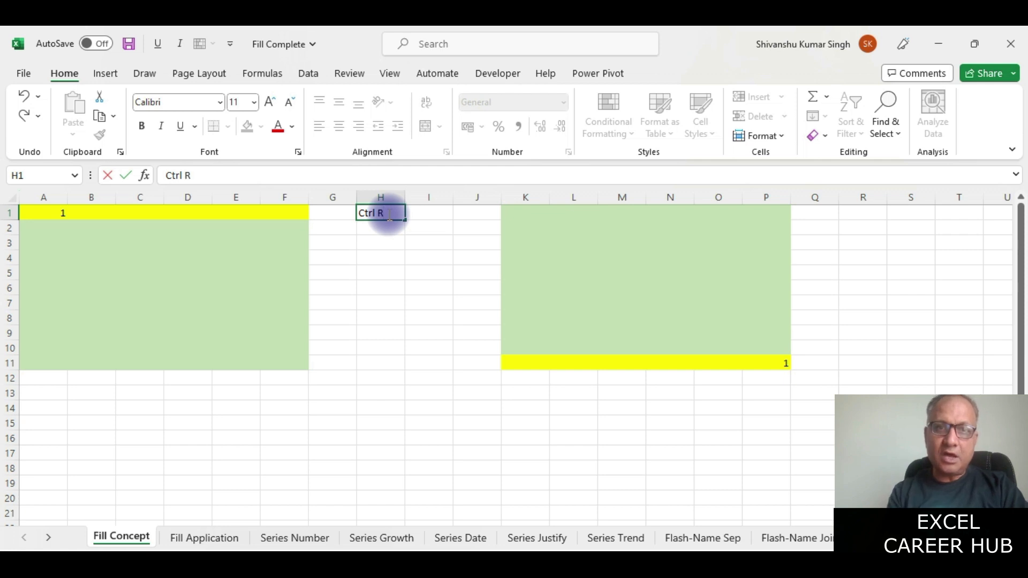
pyautogui.click(384, 287)
pyautogui.moveTo(48, 213); pyautogui.dragTo(298, 207)
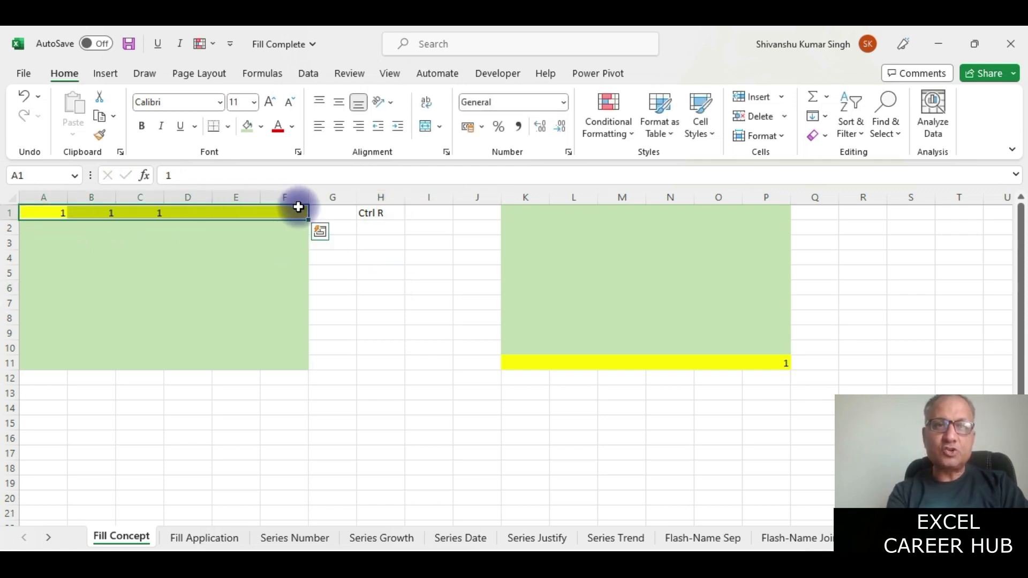
pyautogui.hotkey('ctrl', 'r')
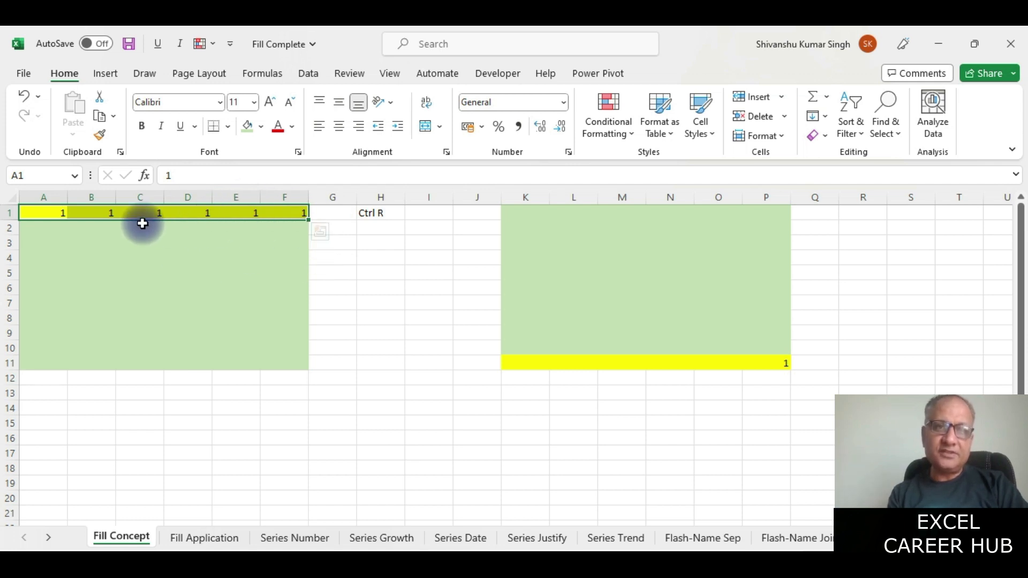
# Step: Try filling the first row of values down through A1:F11, and undo the fill
pyautogui.moveTo(37, 214); pyautogui.dragTo(292, 362)
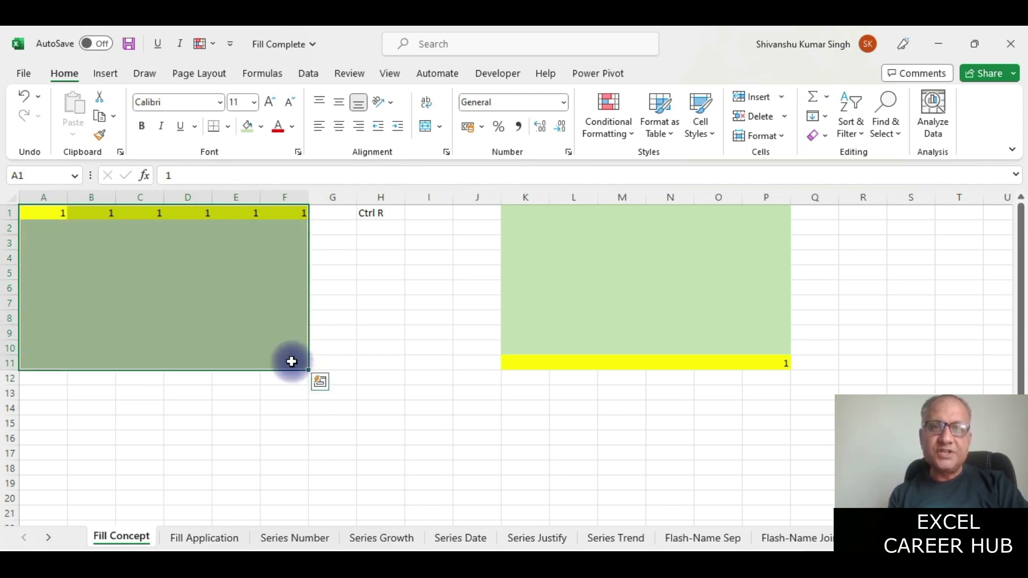
pyautogui.click(823, 121)
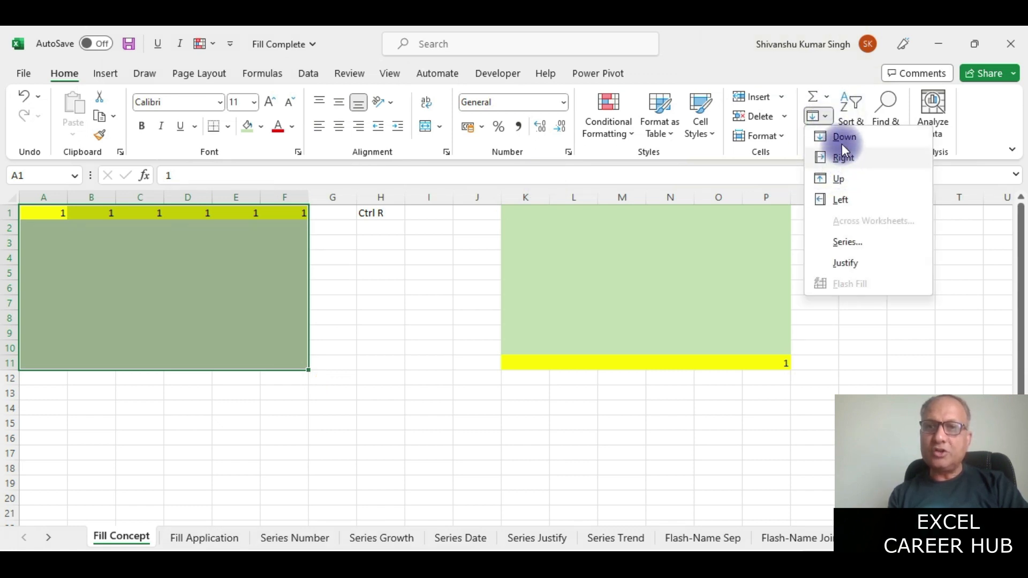
pyautogui.click(843, 137)
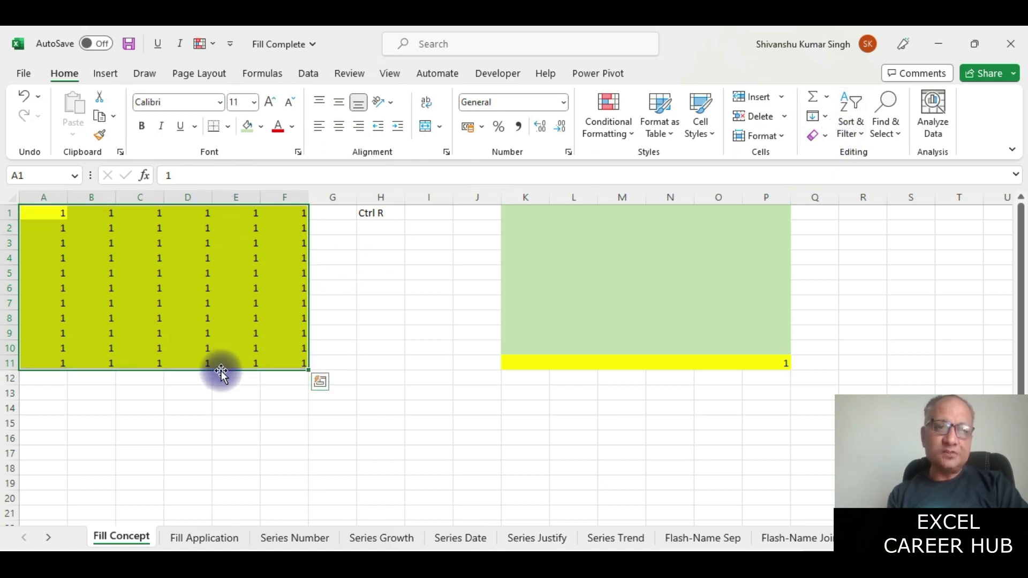
pyautogui.hotkey('ctrl', 'z')
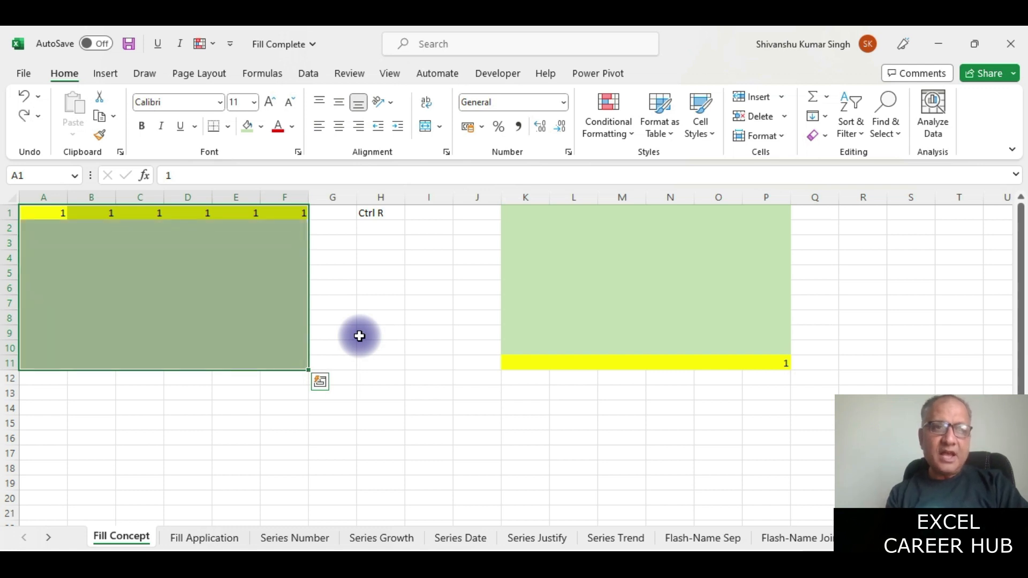
# Step: Enter the note "Ctrl D" in cell H3
pyautogui.moveTo(55, 211); pyautogui.dragTo(285, 360)
pyautogui.click(368, 244)
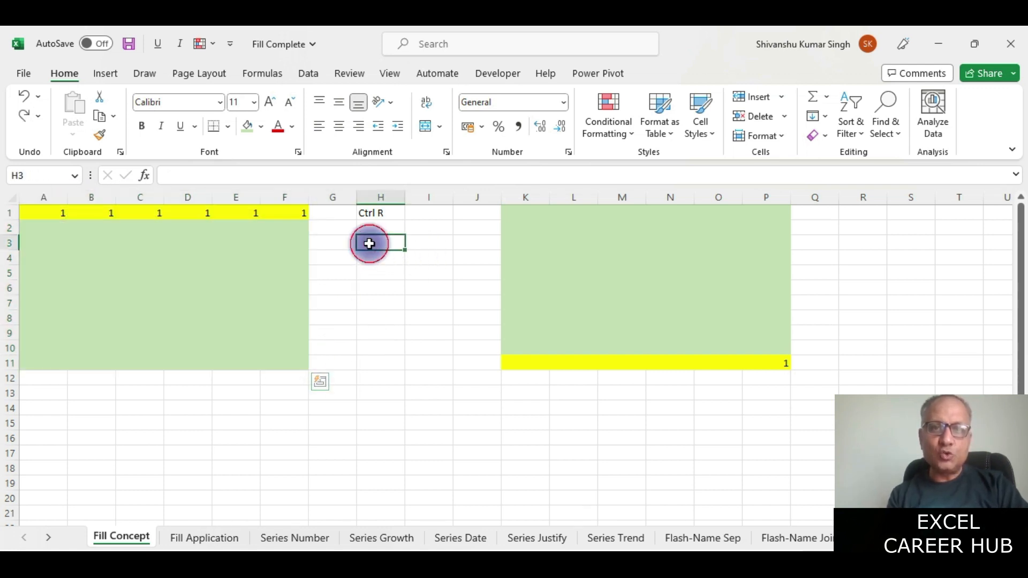
pyautogui.write('Ctr')
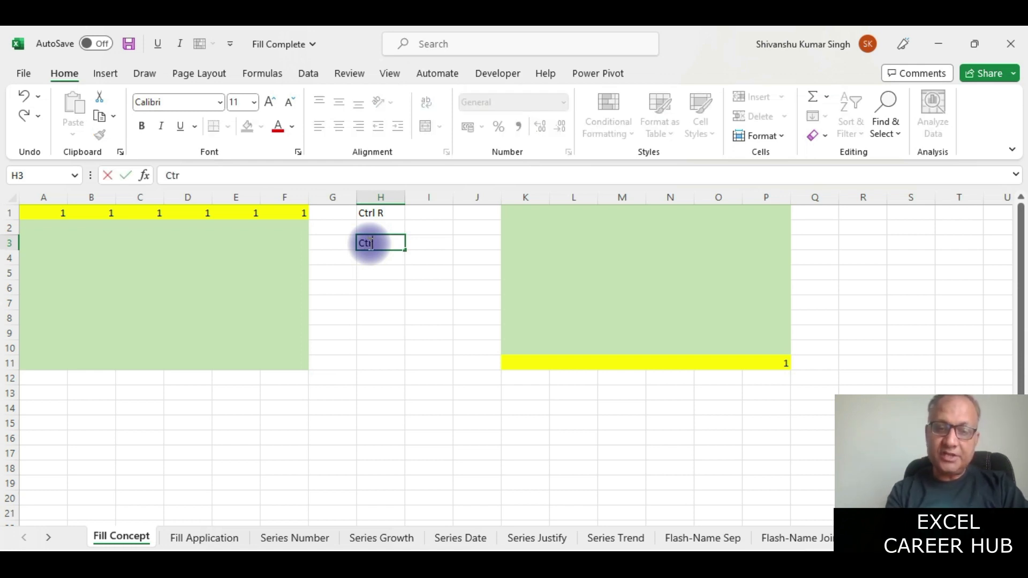
pyautogui.write('l D')
pyautogui.click(427, 313)
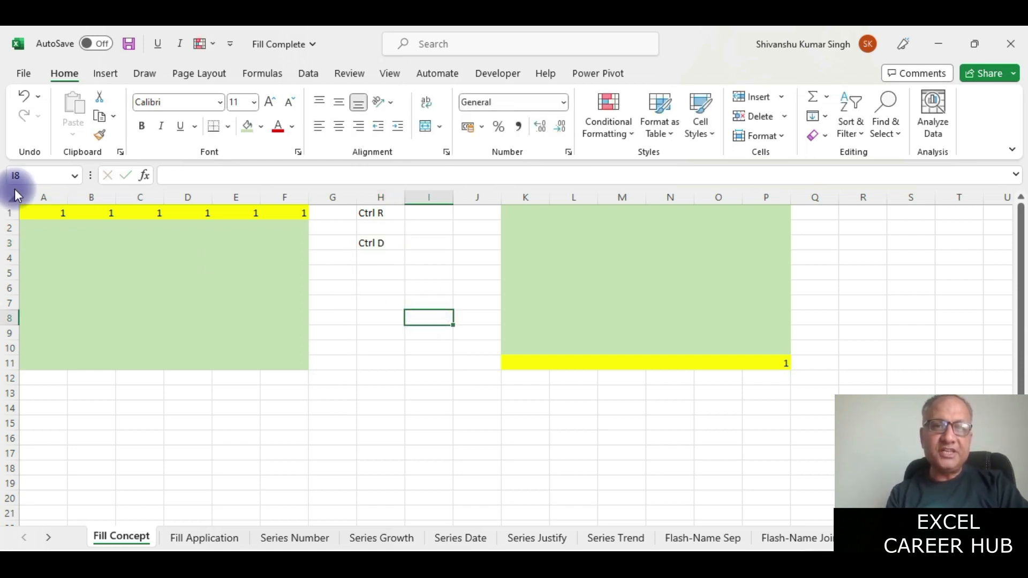
# Step: Fill the first-row values down through the range A1:F10
pyautogui.click(40, 211)
pyautogui.moveTo(40, 210); pyautogui.dragTo(277, 355)
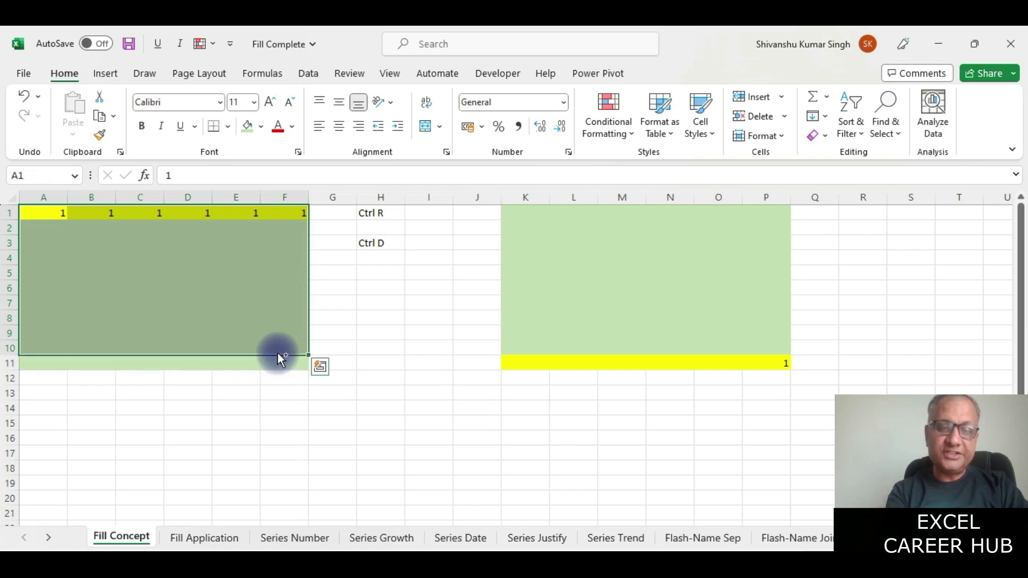
pyautogui.hotkey('ctrl', 'd')
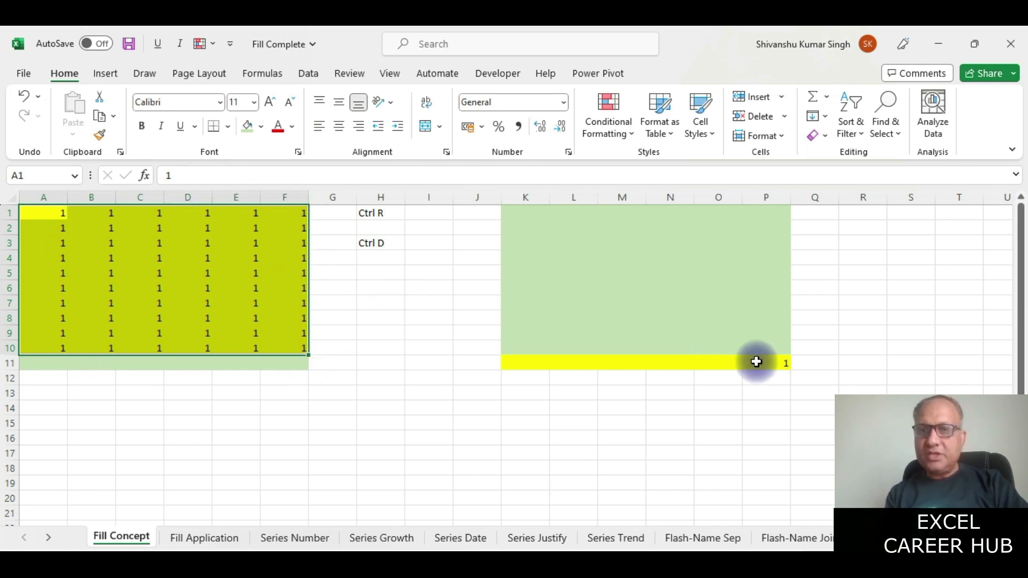
# Step: Fill the value in P11 leftward across the yellow row K11:P11
pyautogui.click(780, 363)
pyautogui.moveTo(780, 363); pyautogui.dragTo(517, 364)
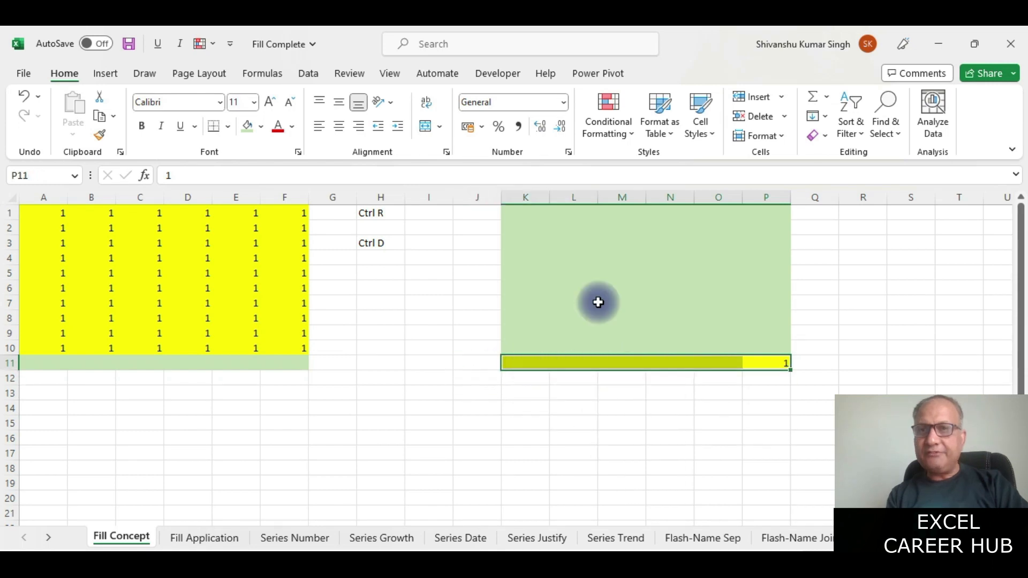
pyautogui.click(821, 118)
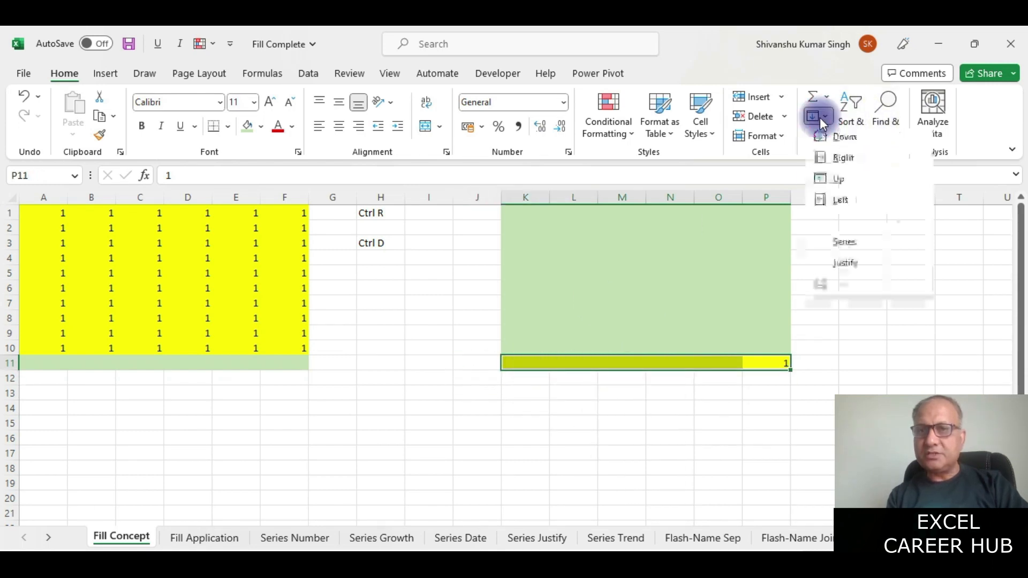
pyautogui.click(839, 203)
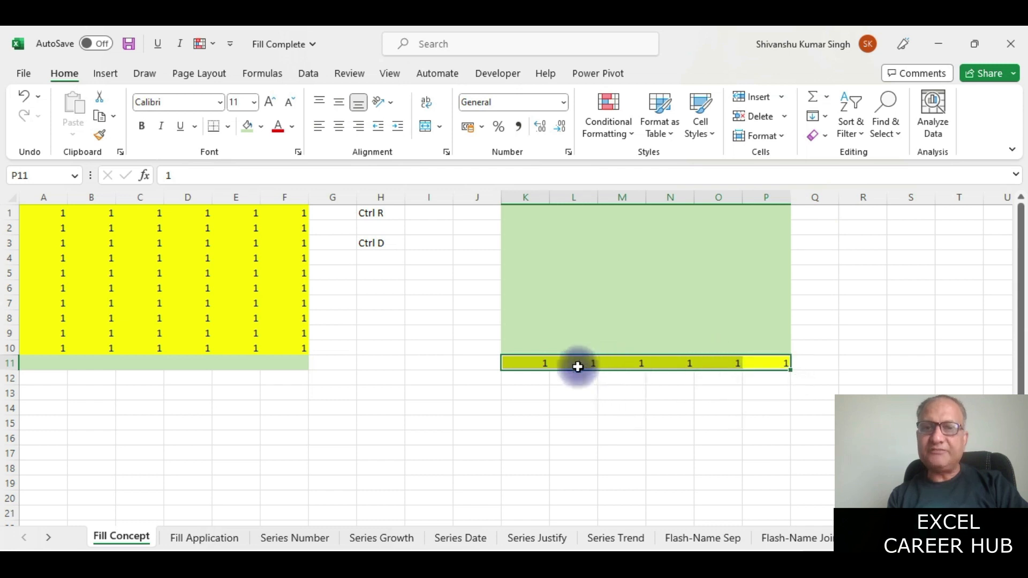
# Step: Fill the row 11 values upward through the range K1:P11
pyautogui.moveTo(776, 360); pyautogui.dragTo(519, 214)
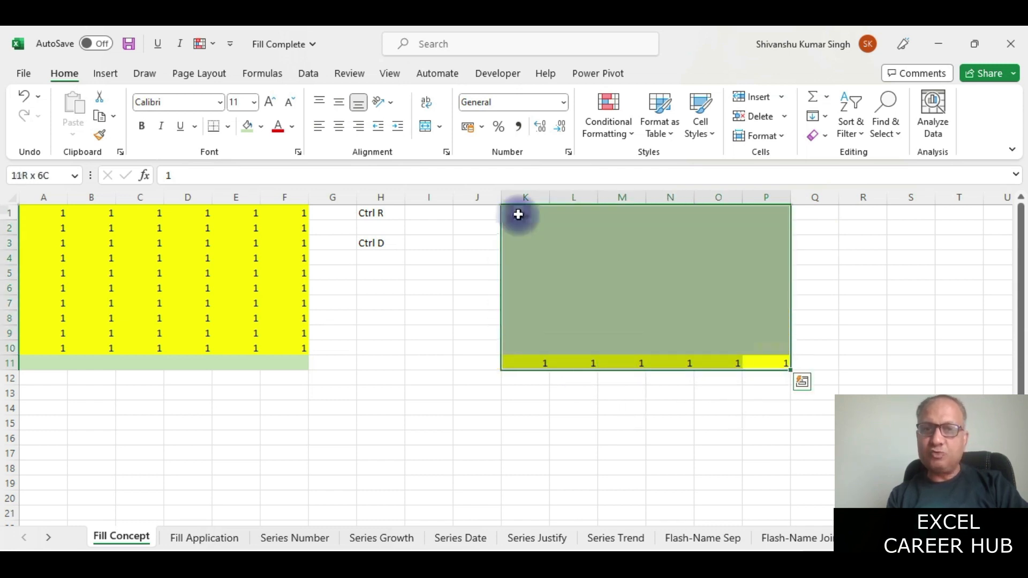
pyautogui.click(824, 118)
pyautogui.click(836, 179)
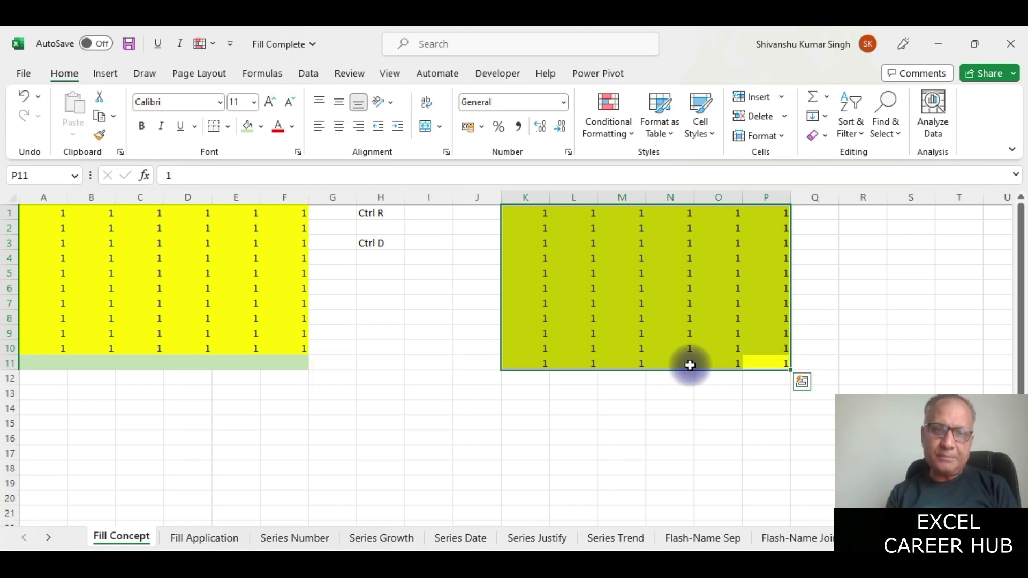
# Step: On the Fill Application sheet, total the Jan to Dec revenue in N2 with AutoSum
pyautogui.click(214, 539)
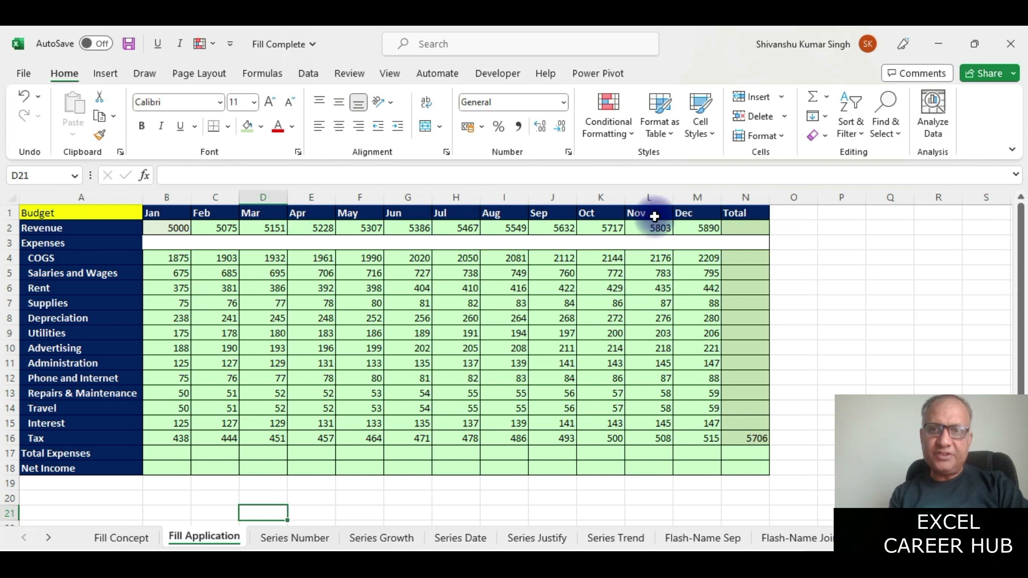
pyautogui.click(739, 228)
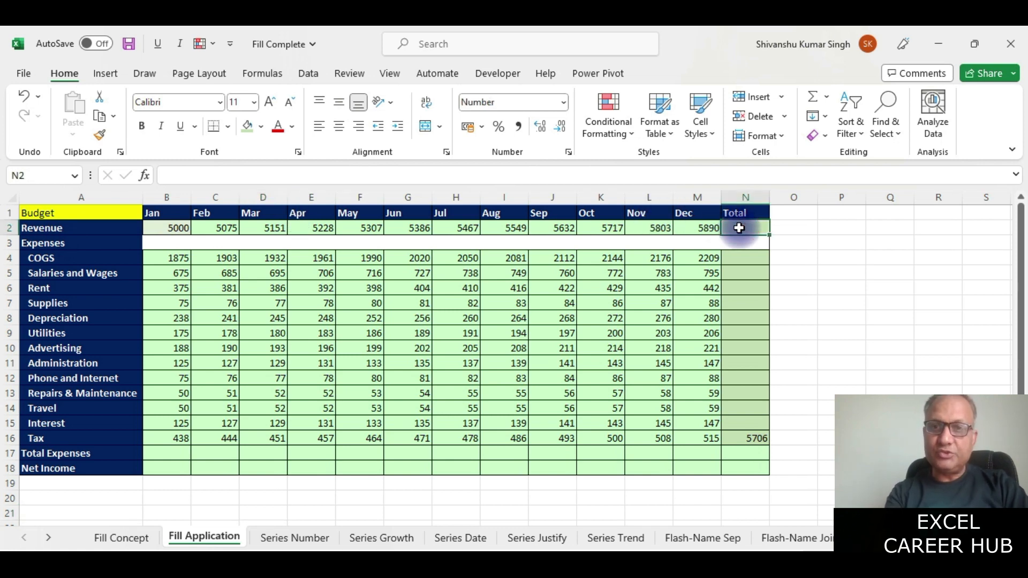
pyautogui.hotkey('alt', '=')
pyautogui.press('Return')
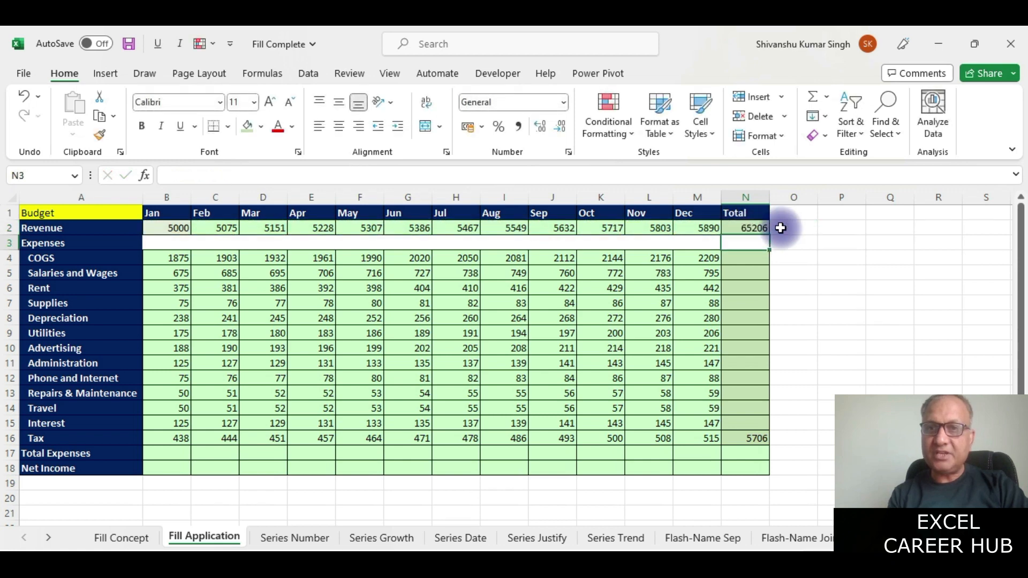
# Step: Enter the note "Alt =" in cell P2 beside the budget table
pyautogui.click(832, 227)
pyautogui.write('Alt =')
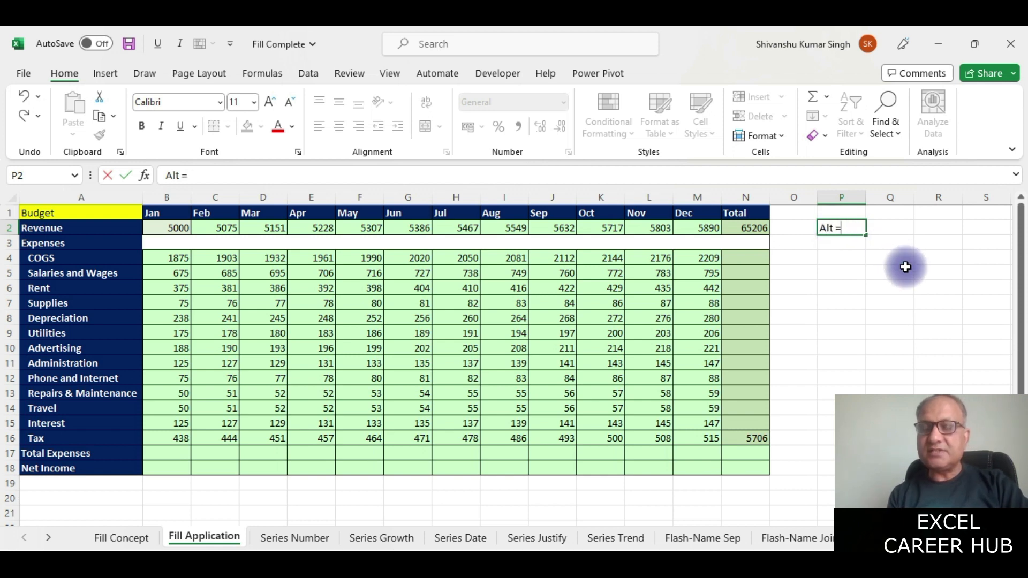
pyautogui.click(905, 271)
pyautogui.click(842, 228)
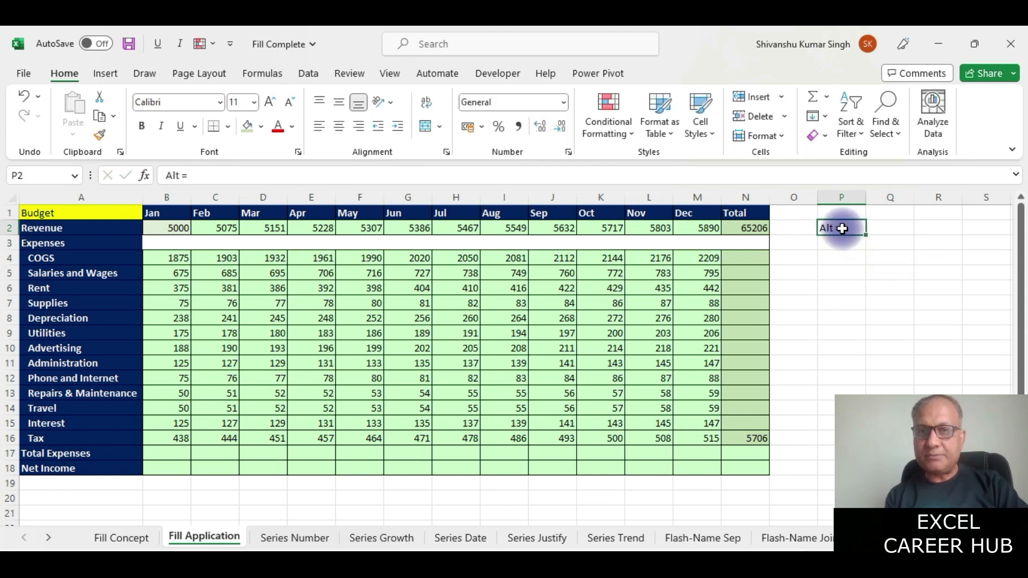
# Step: Total the monthly COGS values in N4 with AutoSum
pyautogui.click(739, 258)
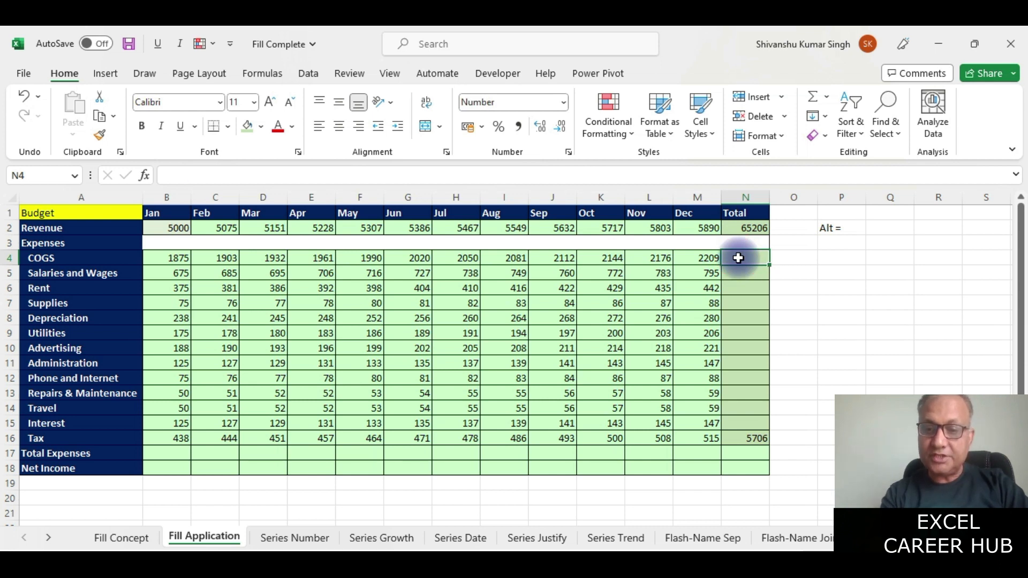
pyautogui.hotkey('alt', '=')
pyautogui.press('Return')
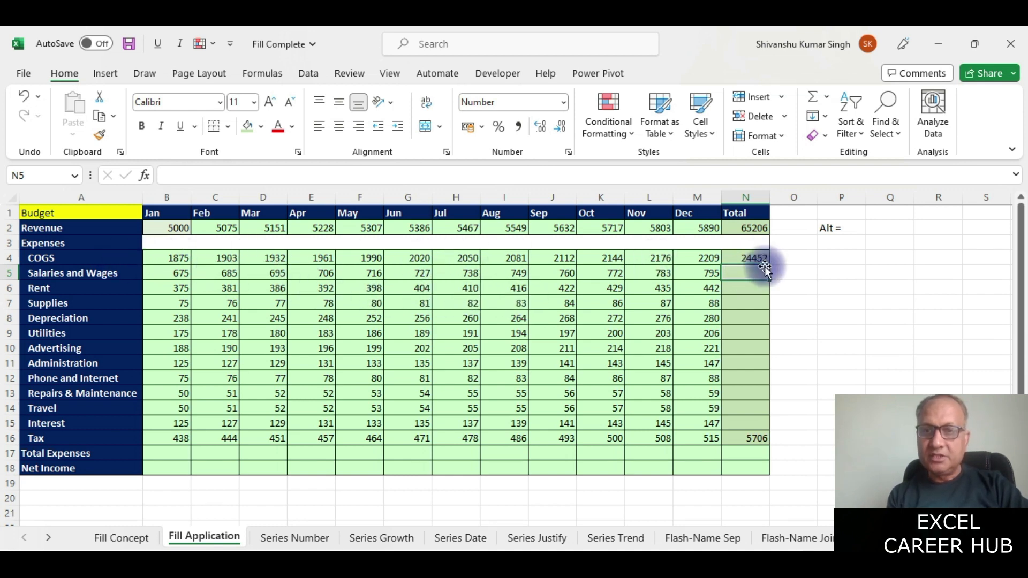
# Step: Clear the Tax total in N16 and fill the COGS total formula down from N4 through N16
pyautogui.click(745, 438)
pyautogui.press('Delete')
pyautogui.moveTo(745, 258); pyautogui.dragTo(735, 438)
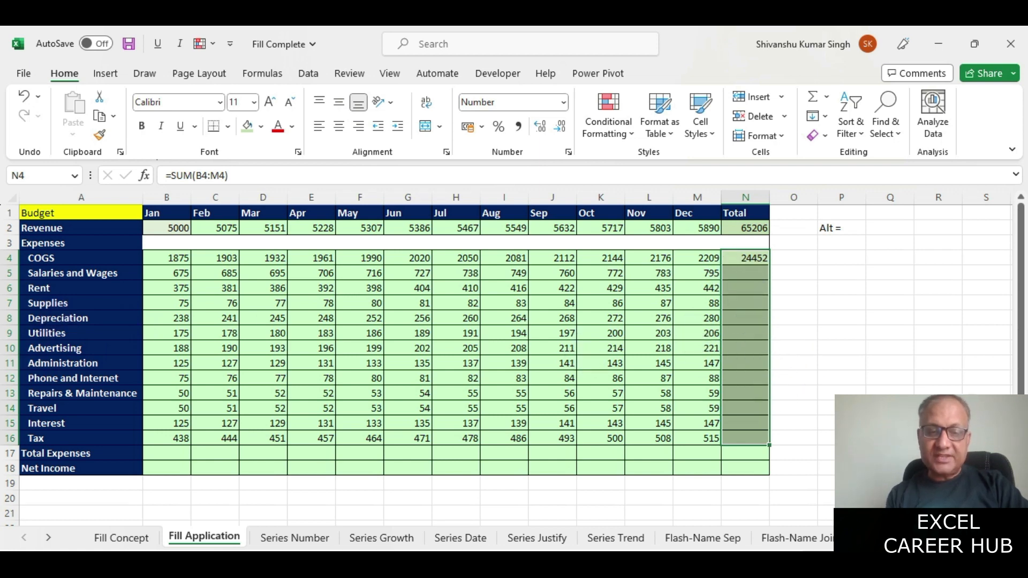
pyautogui.hotkey('ctrl', 'd')
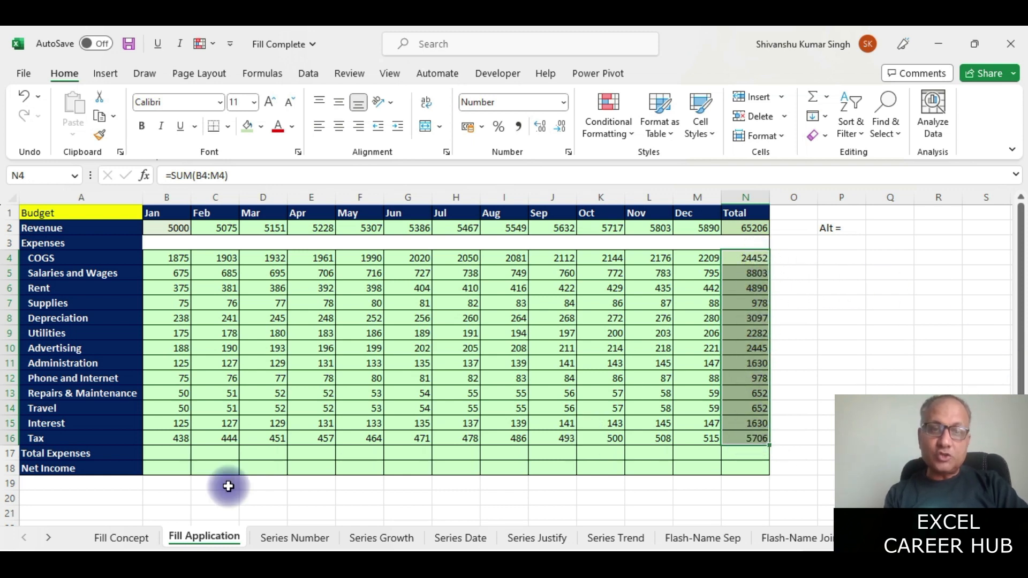
pyautogui.click(124, 536)
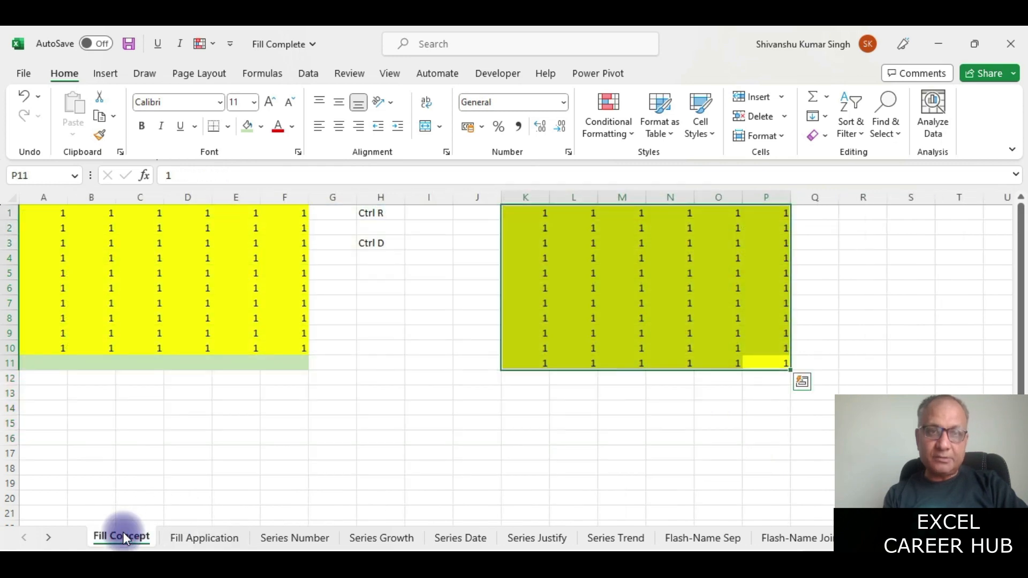
pyautogui.click(182, 536)
pyautogui.moveTo(742, 260); pyautogui.dragTo(745, 434)
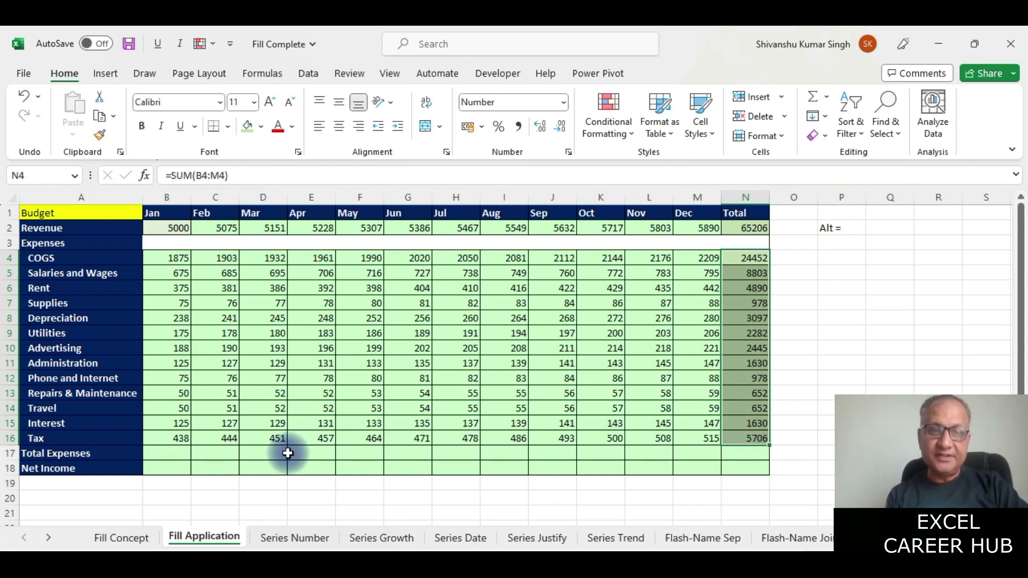
# Step: Total the January expenses B4:B16 in B17 with AutoSum
pyautogui.click(166, 452)
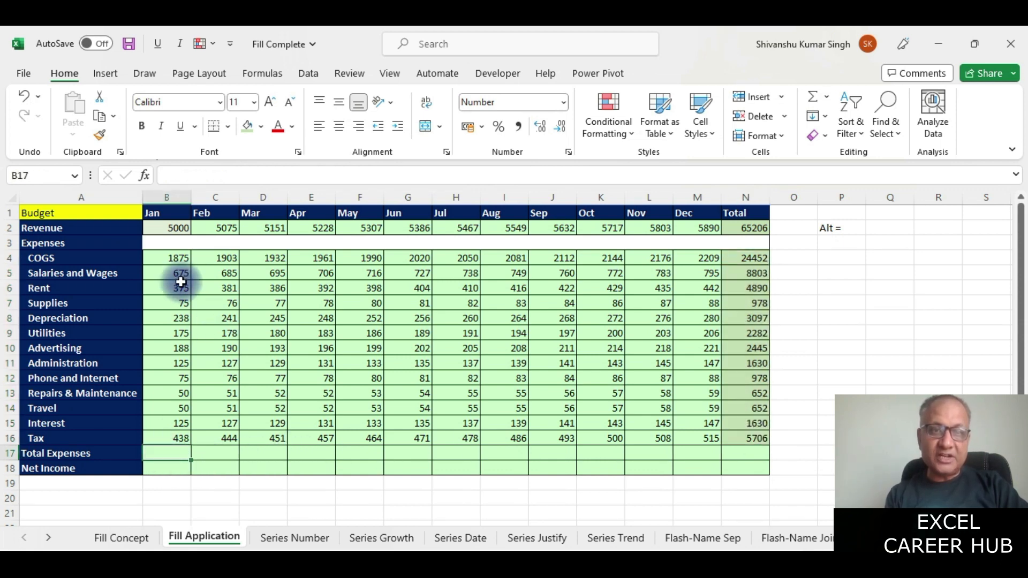
pyautogui.moveTo(165, 257); pyautogui.dragTo(171, 450)
pyautogui.click(169, 449)
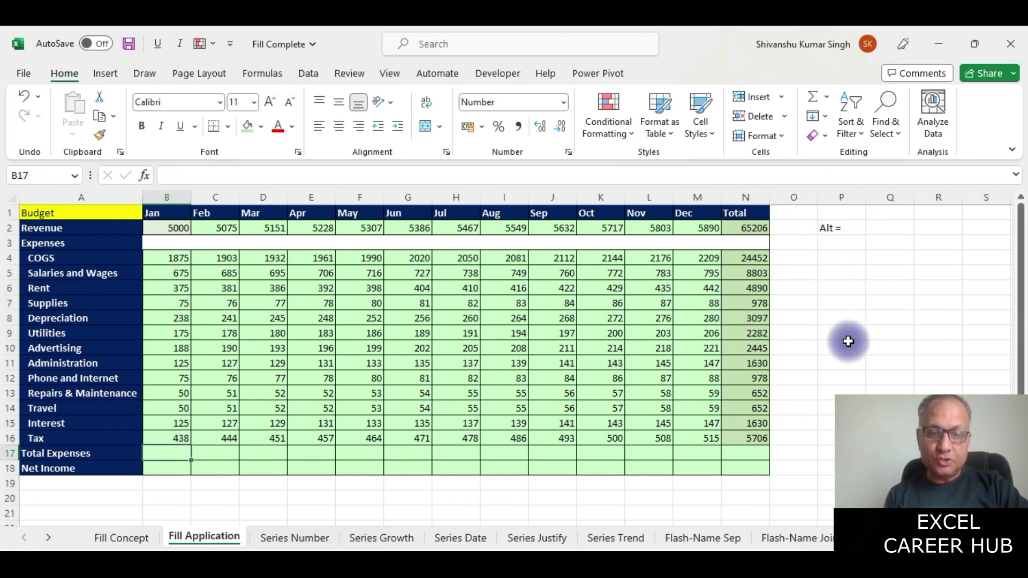
pyautogui.hotkey('alt', '=')
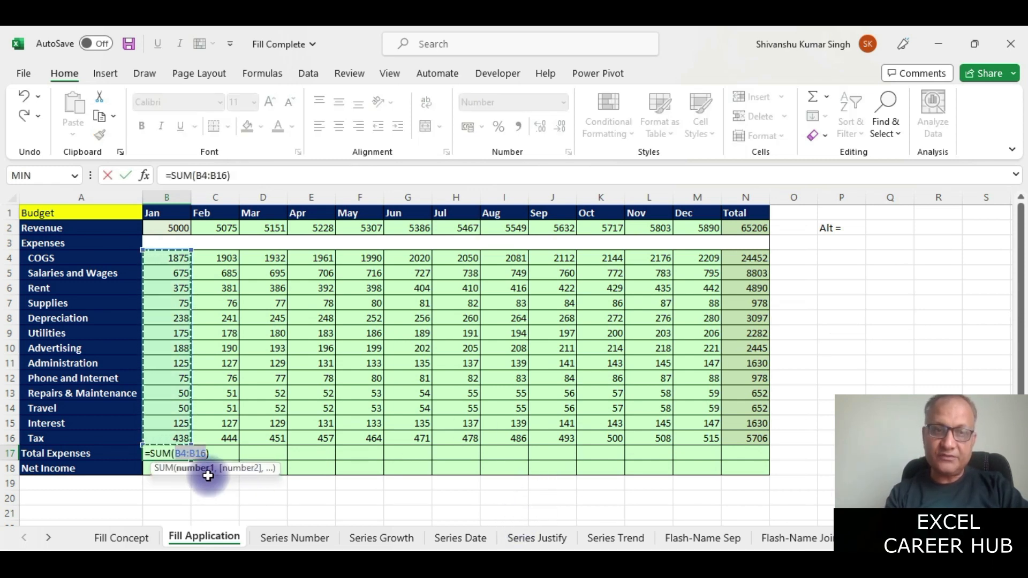
pyautogui.press('Return')
# Step: Fill the Total Expenses formula right from B17 through N17
pyautogui.click(175, 453)
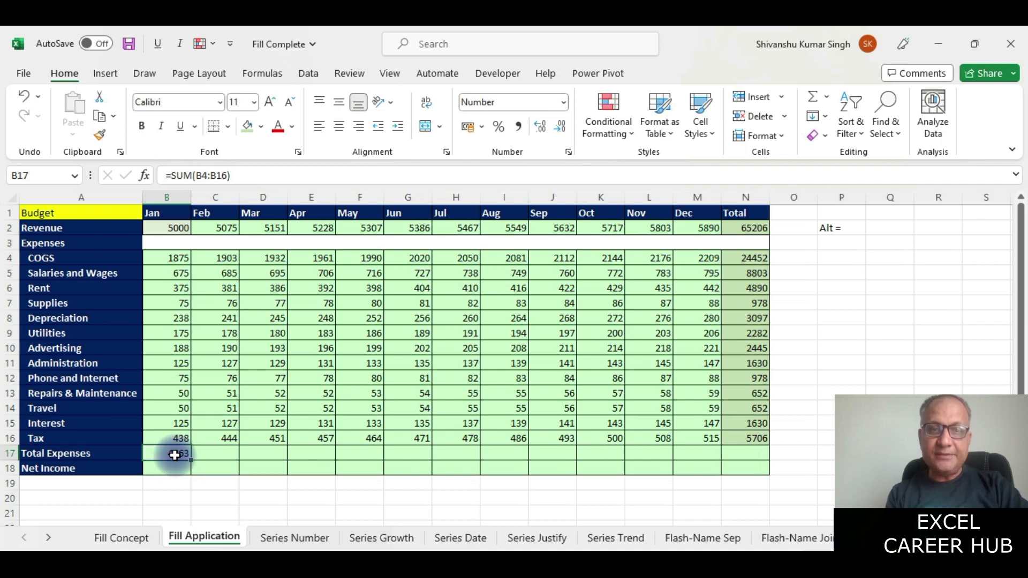
pyautogui.moveTo(191, 461); pyautogui.dragTo(750, 459)
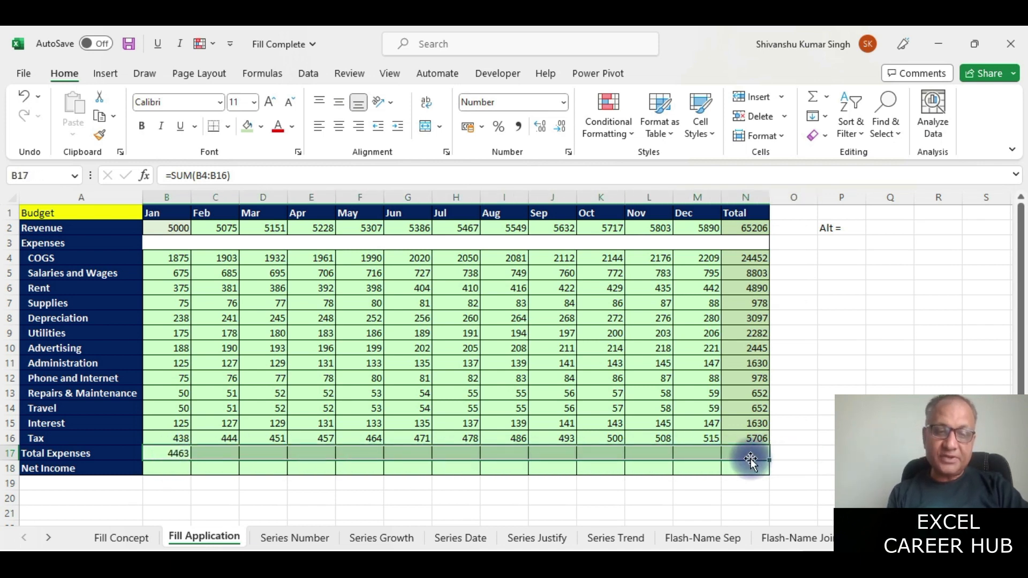
pyautogui.moveTo(751, 459); pyautogui.dragTo(751, 458)
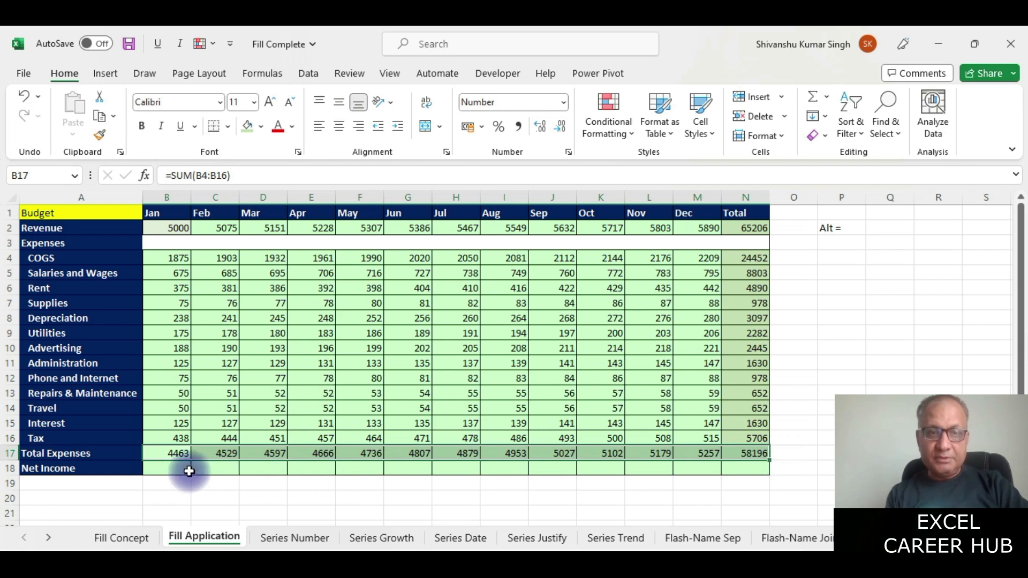
# Step: Calculate the January Net Income in B18 with the formula =B2-B17
pyautogui.click(170, 466)
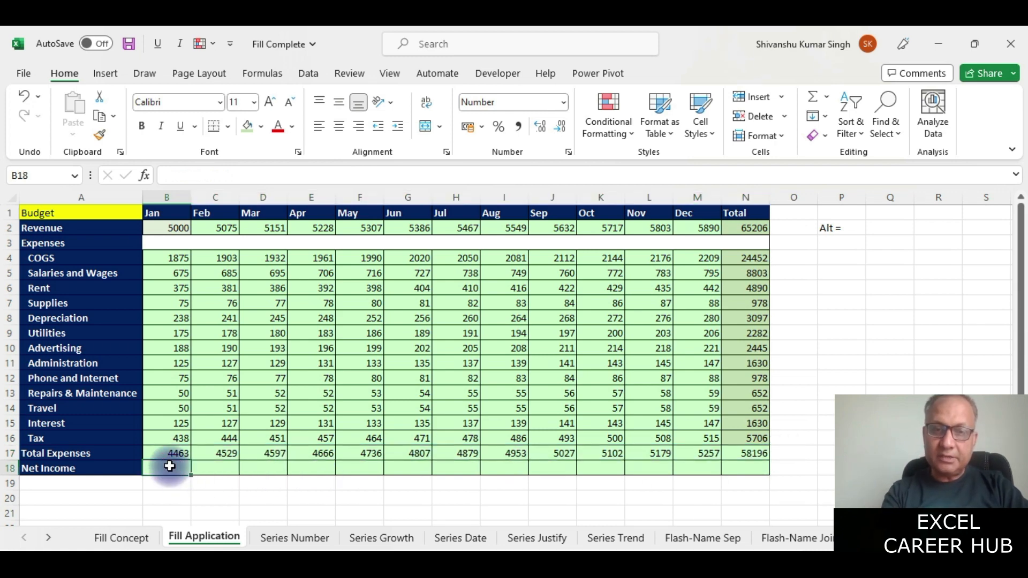
pyautogui.write('=')
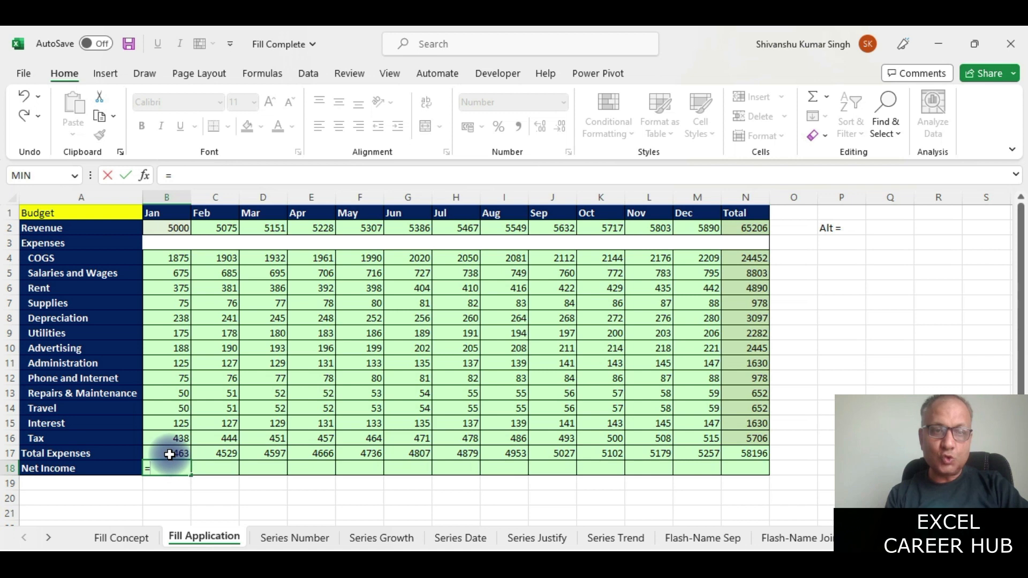
pyautogui.click(173, 229)
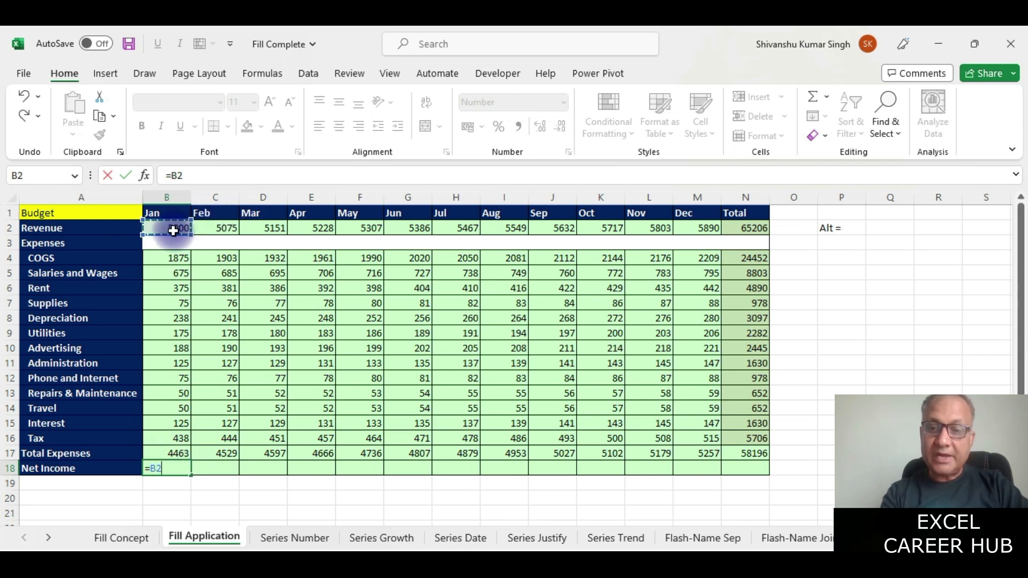
pyautogui.click(167, 455)
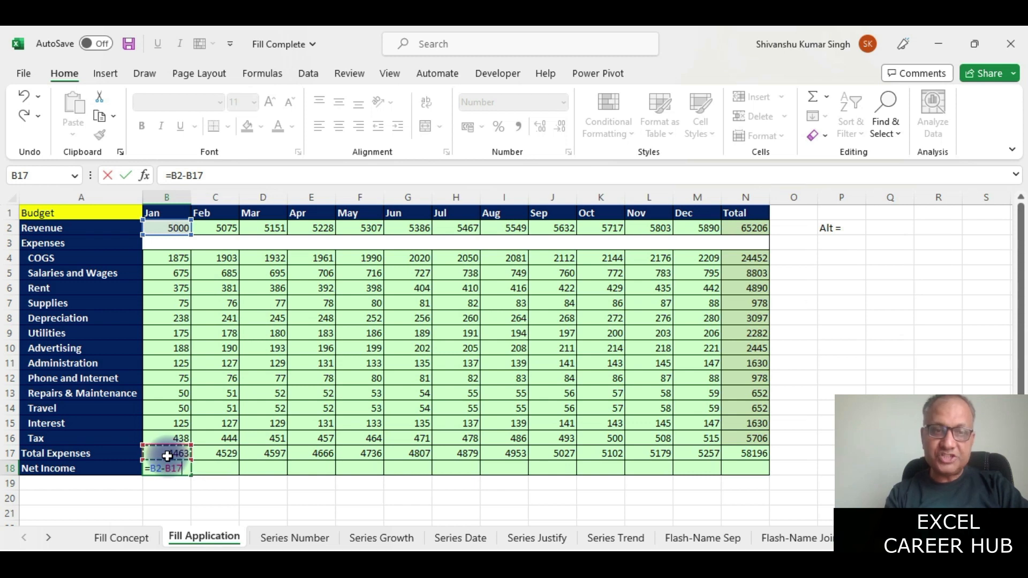
pyautogui.press('Return')
# Step: Fill the Net Income formula right from B18 through N18
pyautogui.click(173, 471)
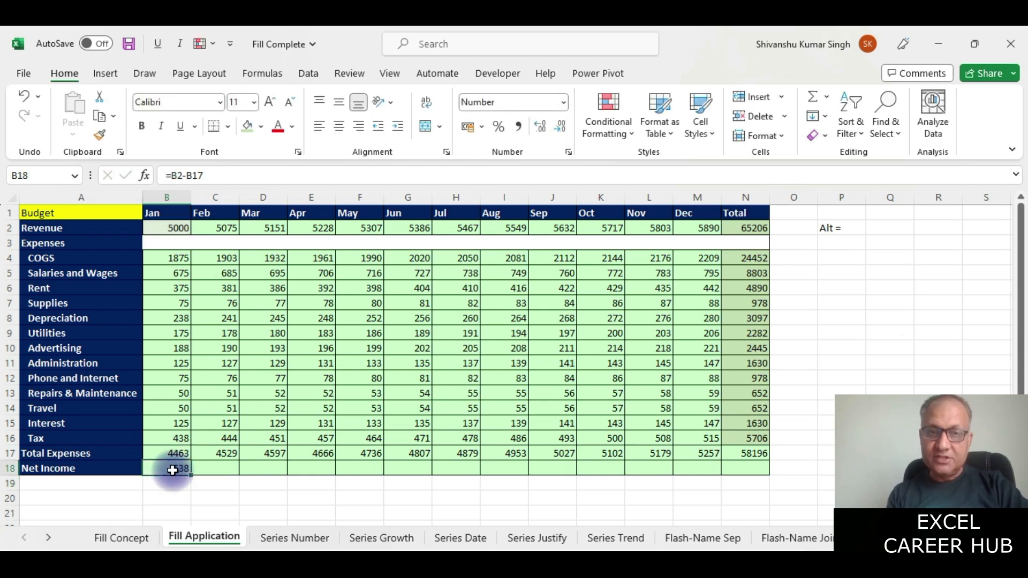
pyautogui.hotkey('shift', 'Right')
pyautogui.hotkey('shift', 'Right')
pyautogui.hotkey('shift', 'Right')
pyautogui.hotkey('shift', 'Right')
pyautogui.hotkey('shift', 'Right')
pyautogui.hotkey('shift', 'Right')
pyautogui.hotkey('shift', 'Right')
pyautogui.hotkey('shift', 'Right')
pyautogui.hotkey('shift', 'Right')
pyautogui.hotkey('shift', 'Right')
pyautogui.hotkey('shift', 'Right')
pyautogui.hotkey('shift', 'Right')
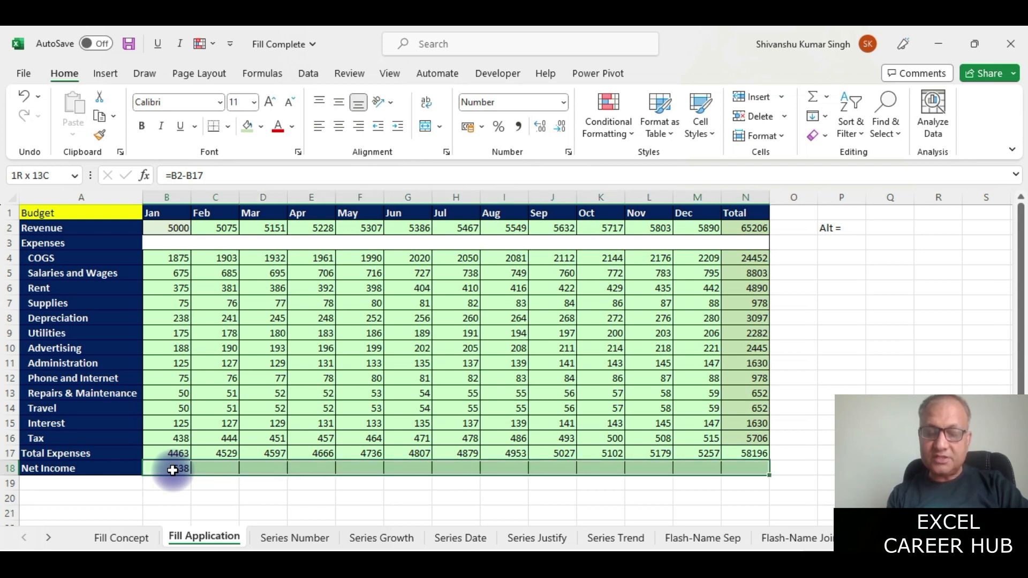
pyautogui.hotkey('ctrl', 'r')
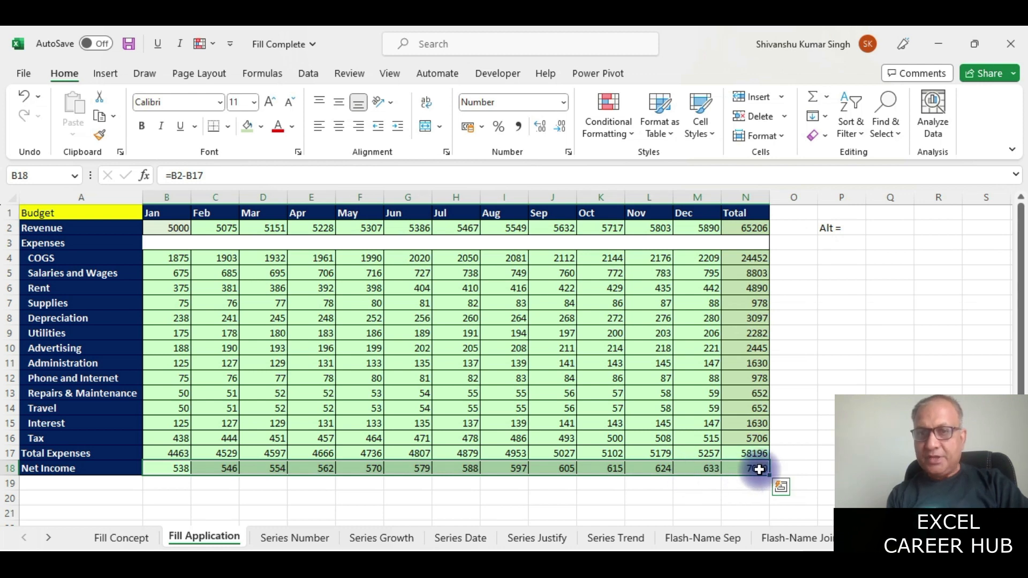
# Step: Clear the totals in N4:N18 and total the monthly Net Income values B18:M18 in N18 with AutoSum
pyautogui.moveTo(760, 469); pyautogui.dragTo(761, 265)
pyautogui.press('Delete')
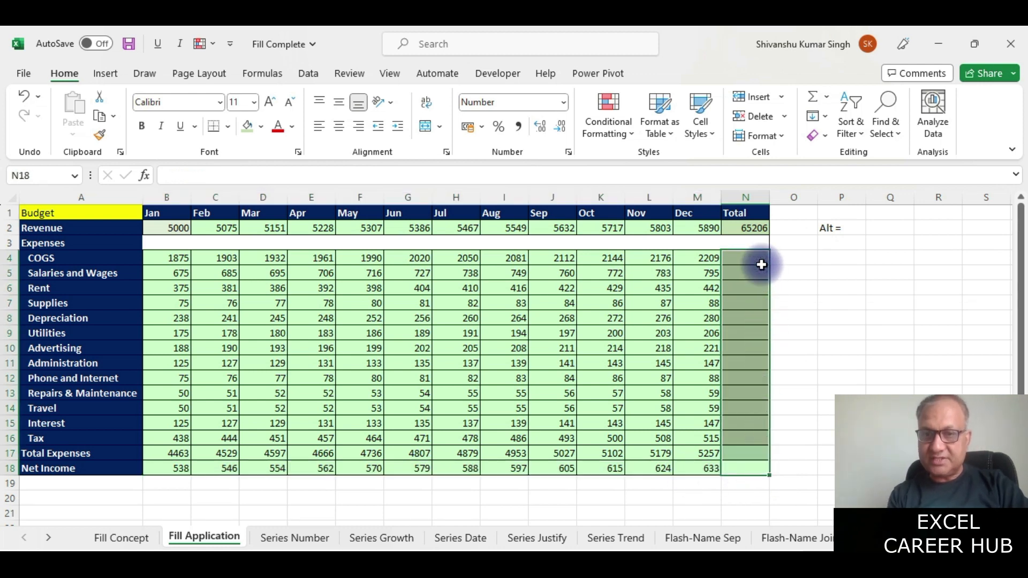
pyautogui.click(735, 437)
pyautogui.click(737, 469)
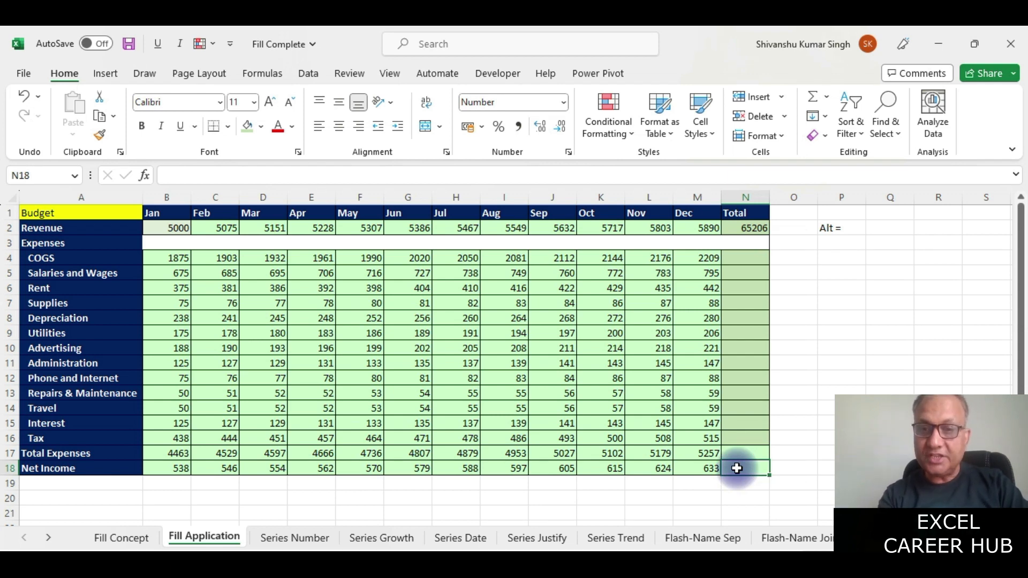
pyautogui.hotkey('alt', '=')
pyautogui.press('Return')
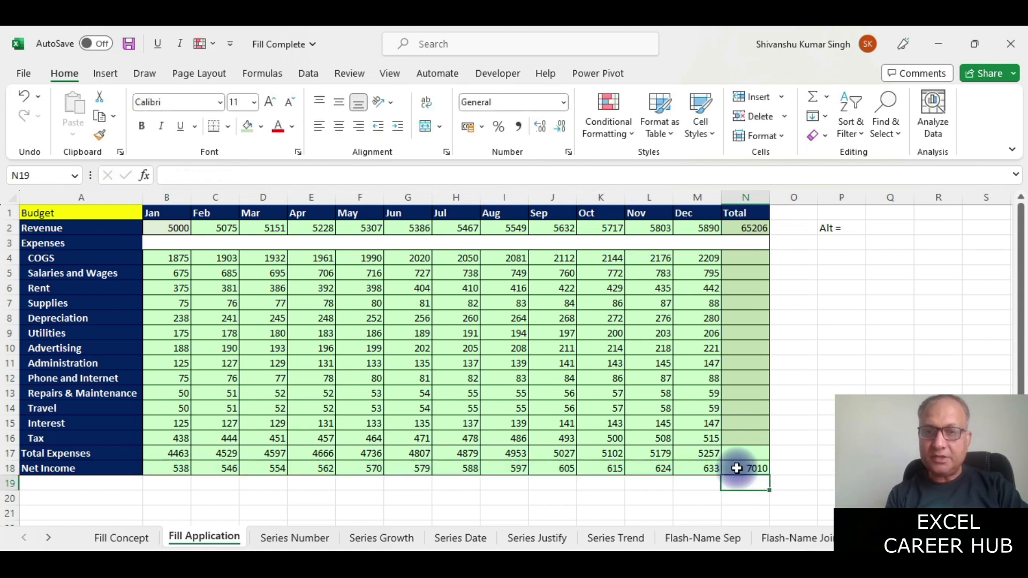
# Step: Fill the Net Income total formula up from N18 through N4
pyautogui.click(737, 468)
pyautogui.moveTo(737, 469); pyautogui.dragTo(739, 257)
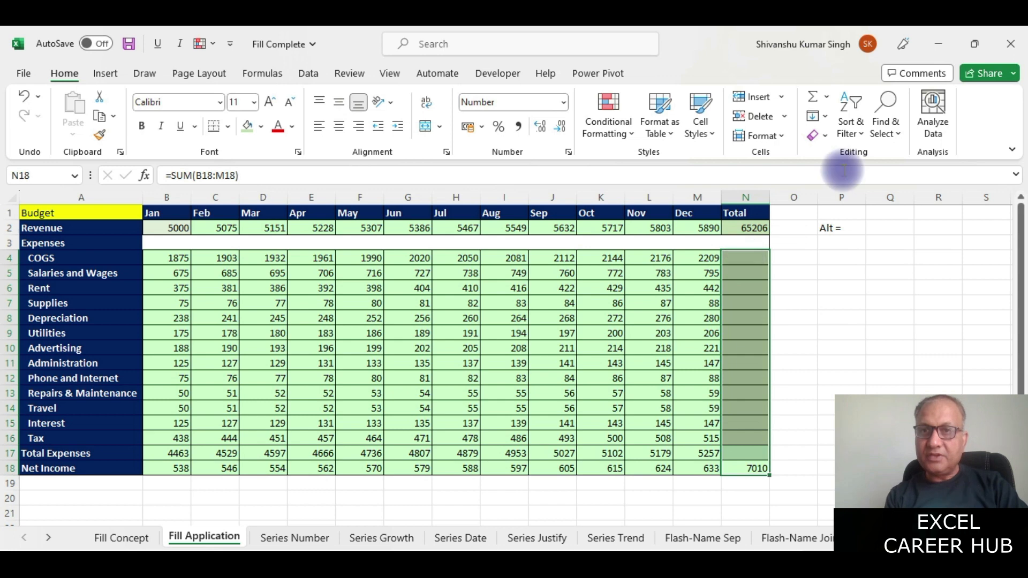
pyautogui.click(824, 118)
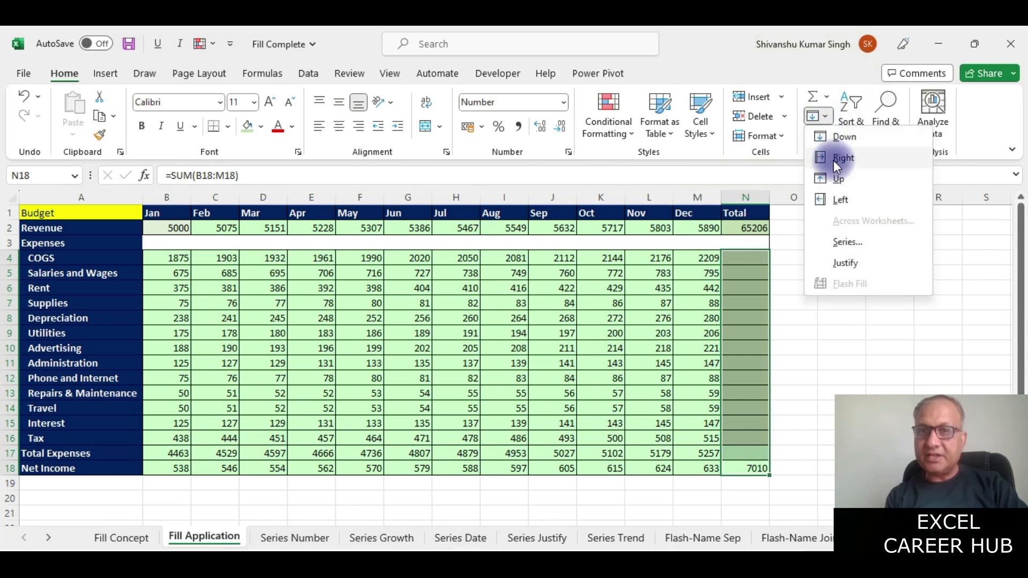
pyautogui.click(824, 182)
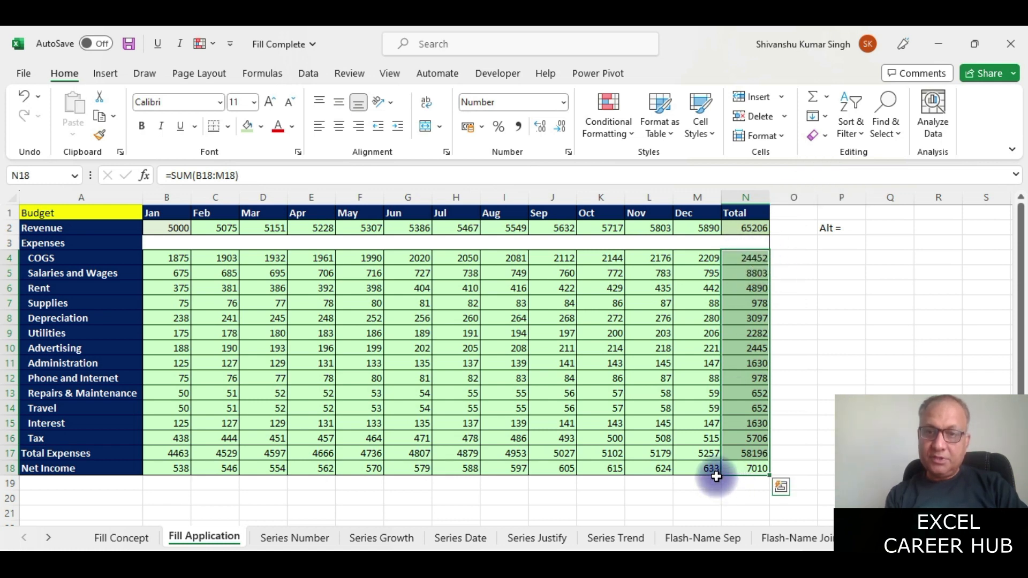
# Step: Clear the monthly Net Income values in B18:M18 and enter the formula =N2-N17 in N18
pyautogui.moveTo(709, 468); pyautogui.dragTo(180, 468)
pyautogui.press('Delete')
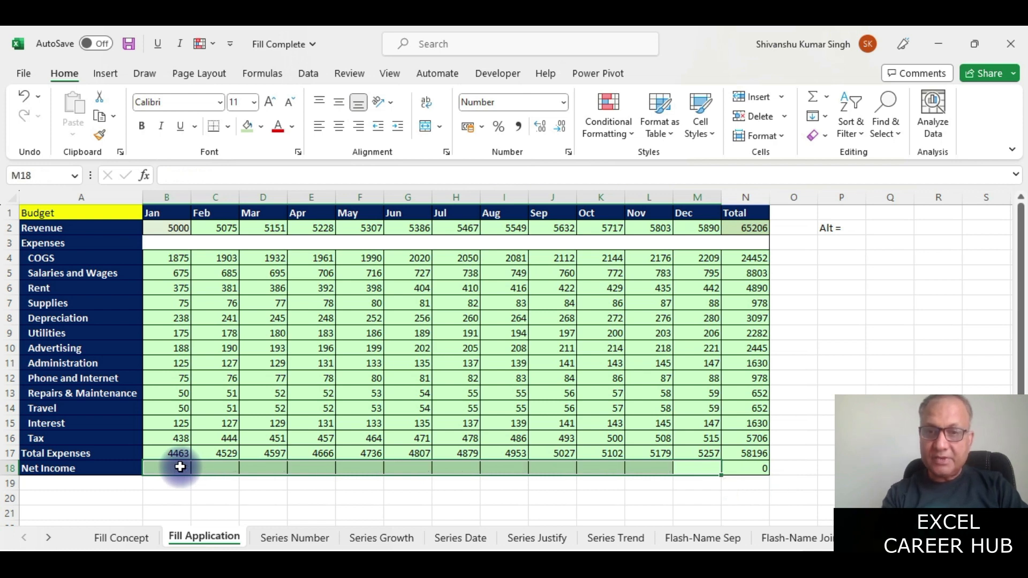
pyautogui.click(765, 465)
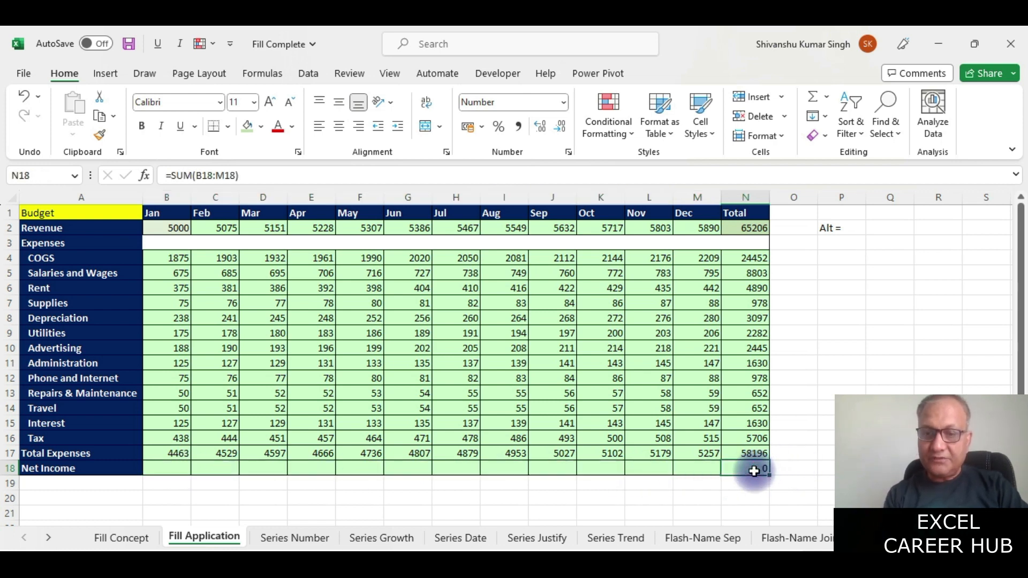
pyautogui.write('=')
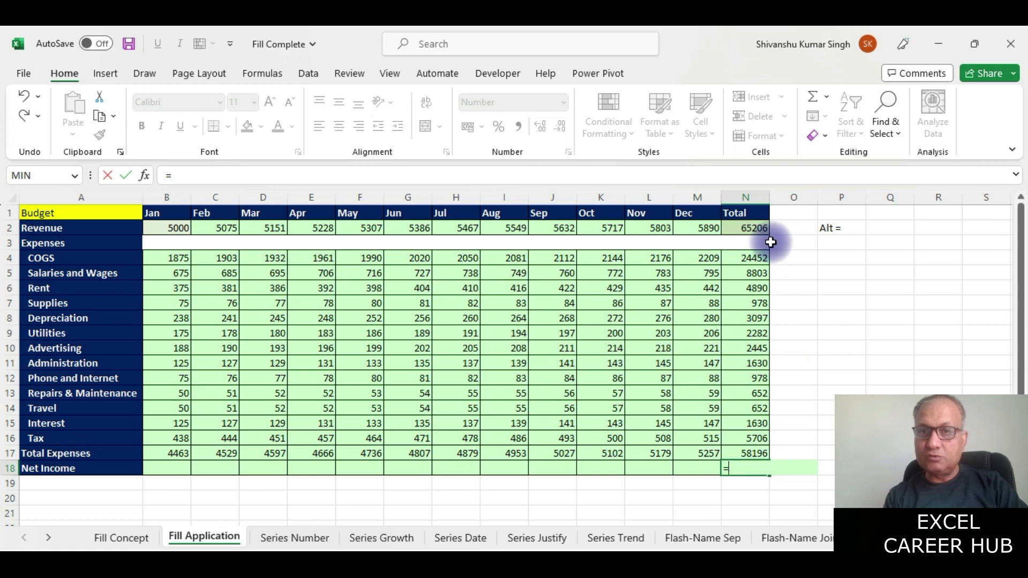
pyautogui.click(753, 228)
pyautogui.write('-')
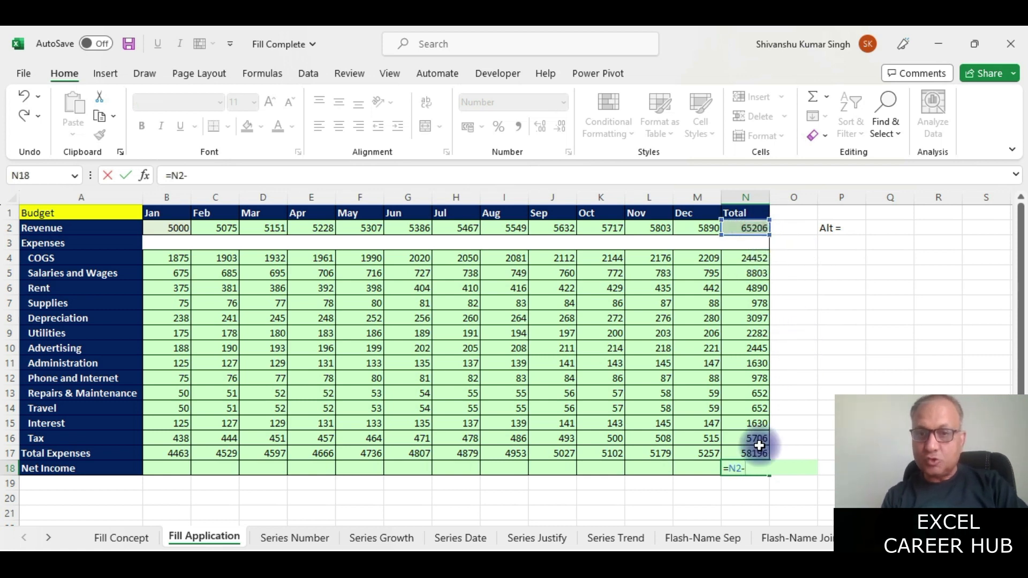
pyautogui.click(737, 455)
pyautogui.press('Return')
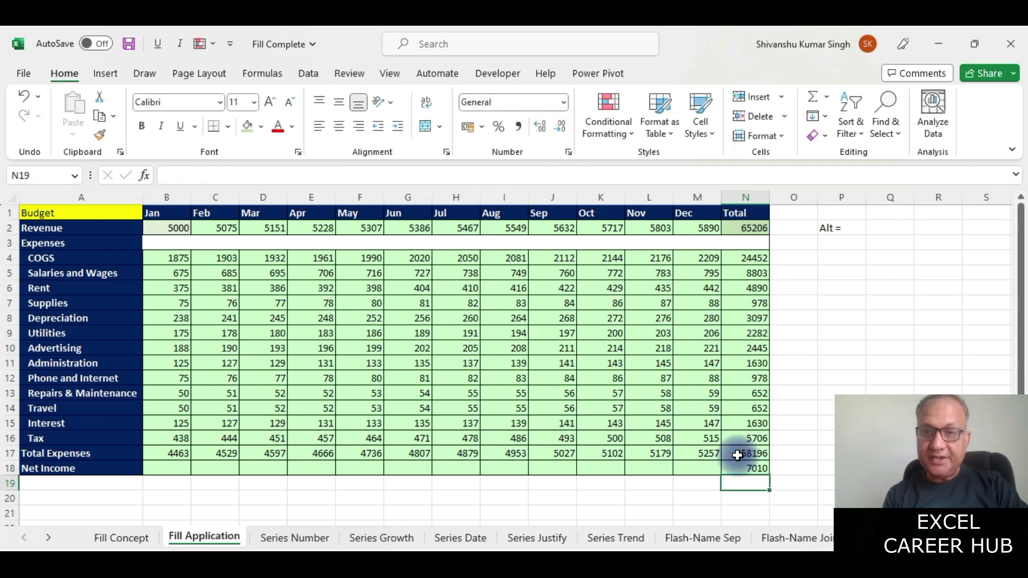
# Step: Fill the Net Income formula left from N18 through B18
pyautogui.click(760, 467)
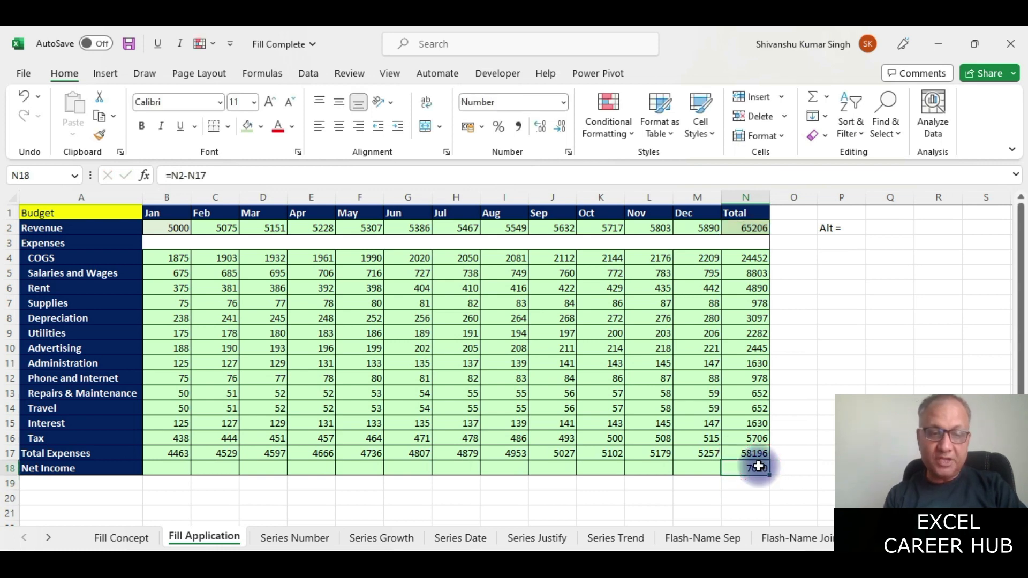
pyautogui.moveTo(768, 474)
pyautogui.mouseDown()
pyautogui.moveTo(107, 468)
pyautogui.moveTo(166, 468)
pyautogui.mouseUp()
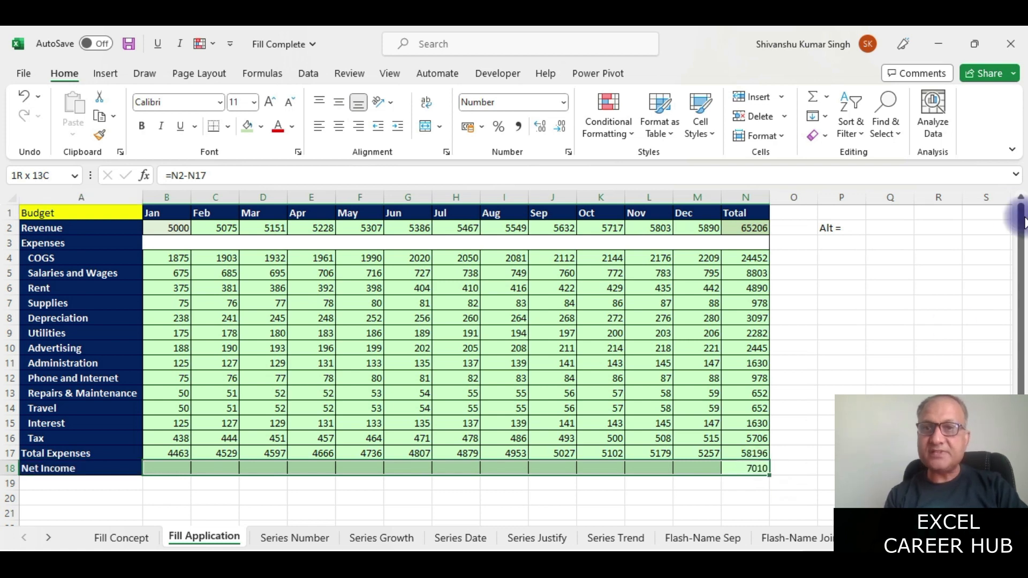
pyautogui.click(826, 117)
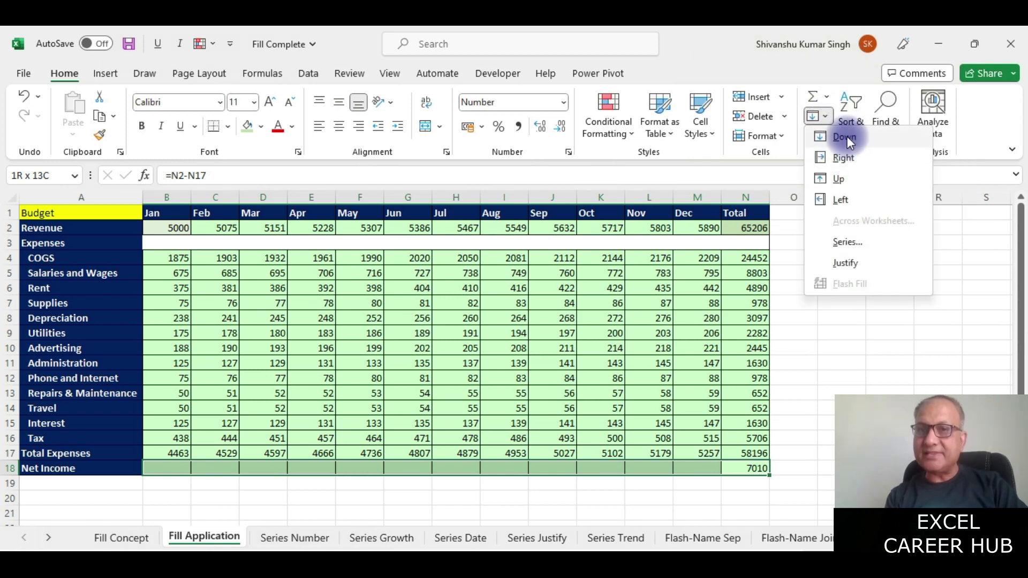
pyautogui.click(839, 201)
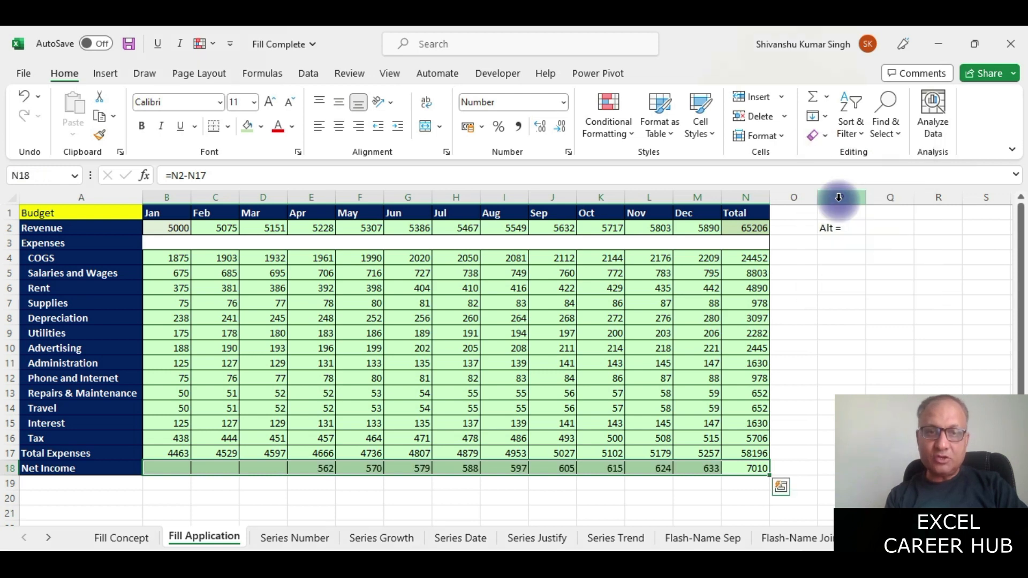